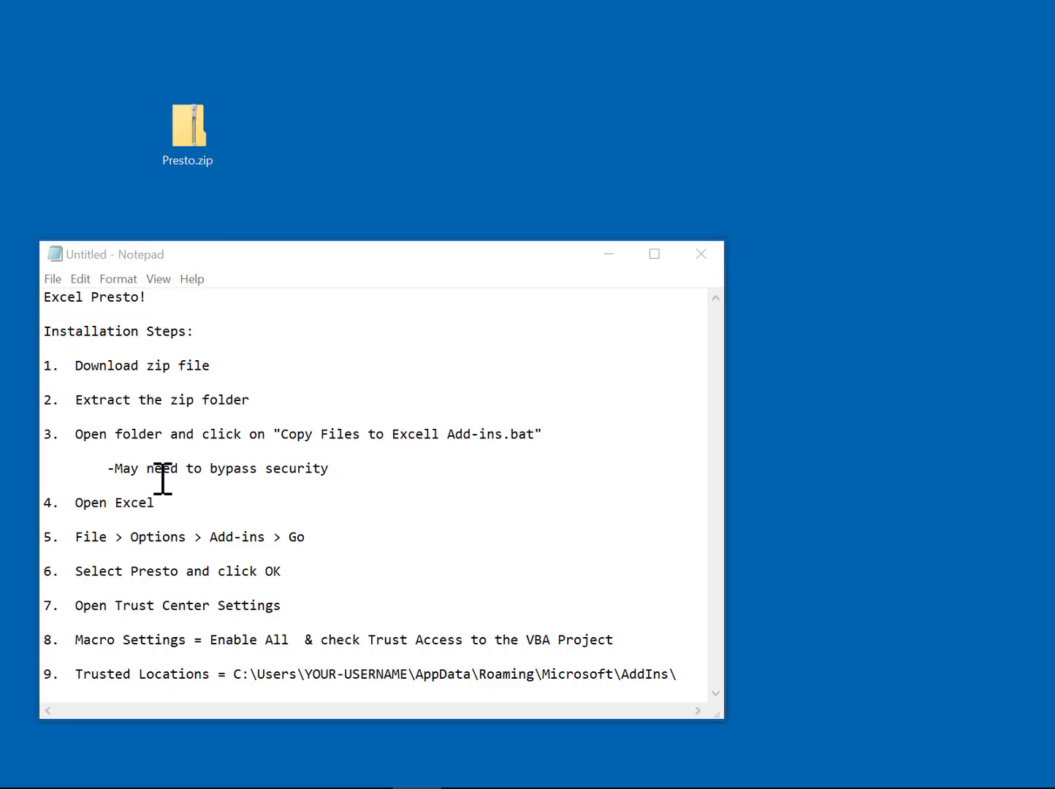
# Step: Extract the Presto folder from Presto.zip onto the desktop, close the archive, and open the folder
pyautogui.doubleClick(195, 142)
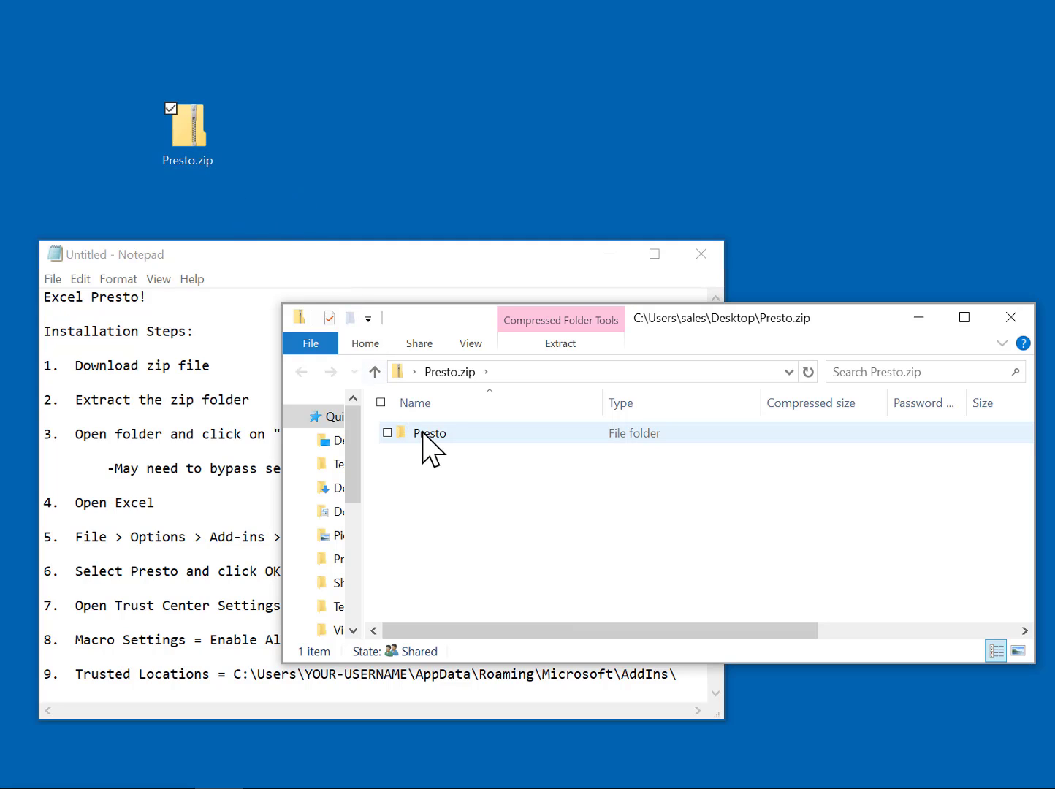
pyautogui.moveTo(423, 434); pyautogui.dragTo(401, 141)
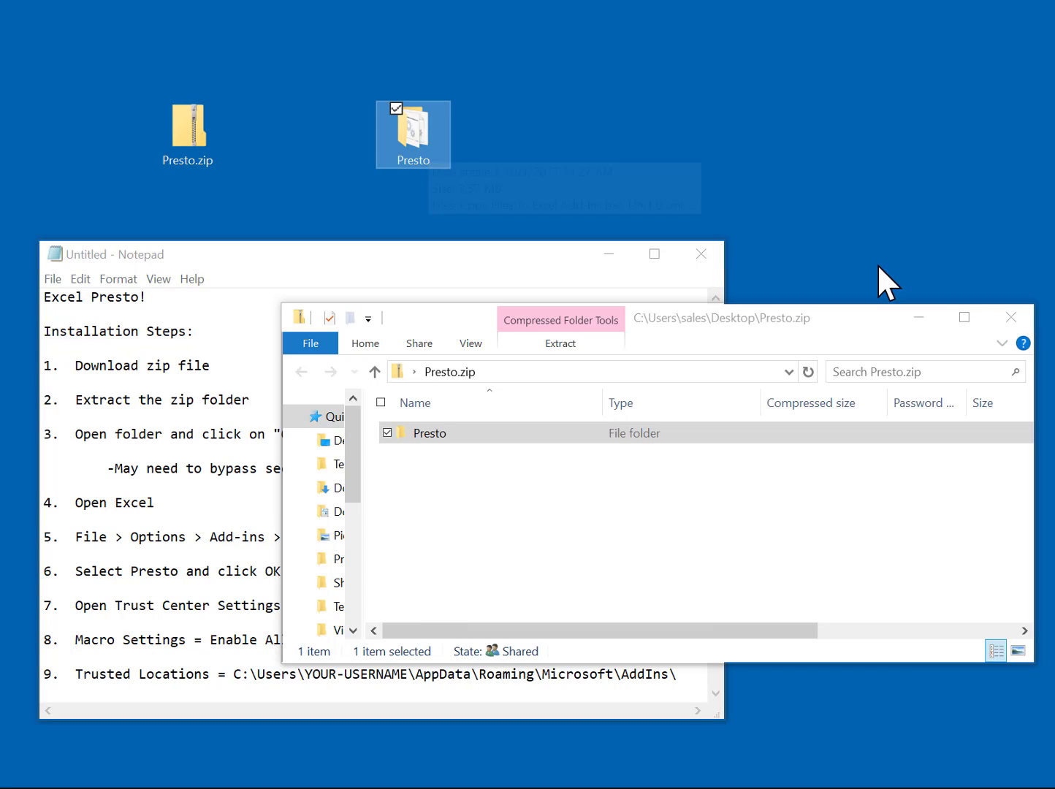
pyautogui.click(1028, 313)
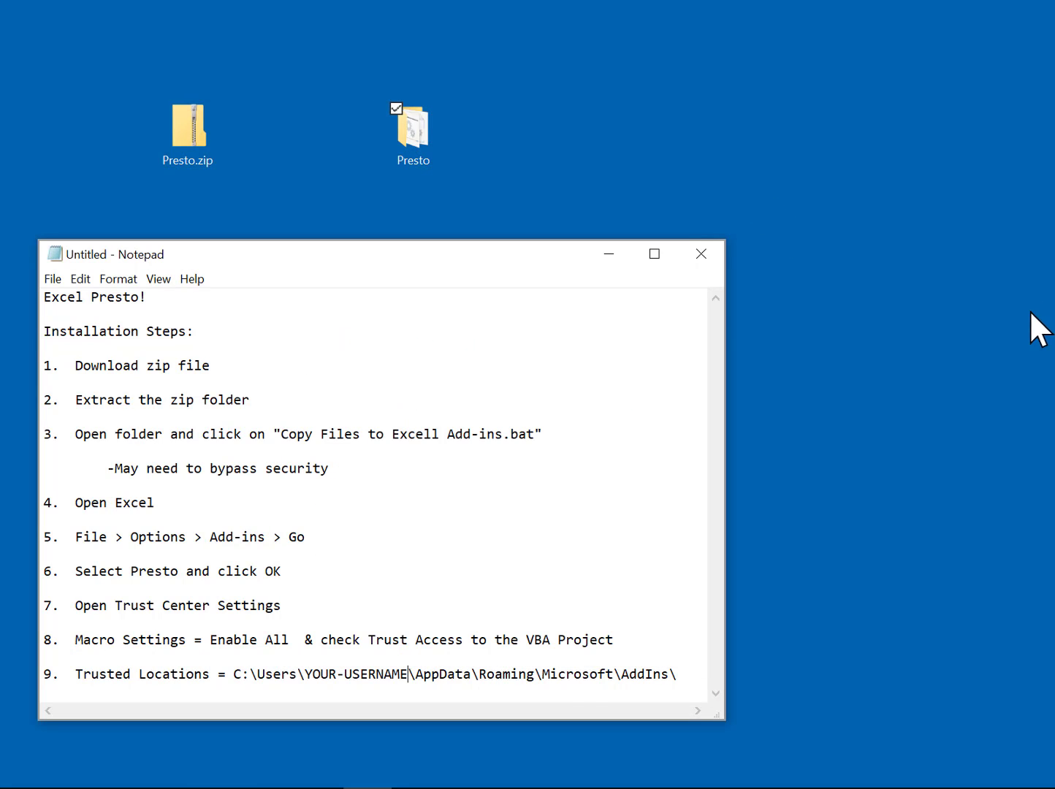
pyautogui.doubleClick(417, 144)
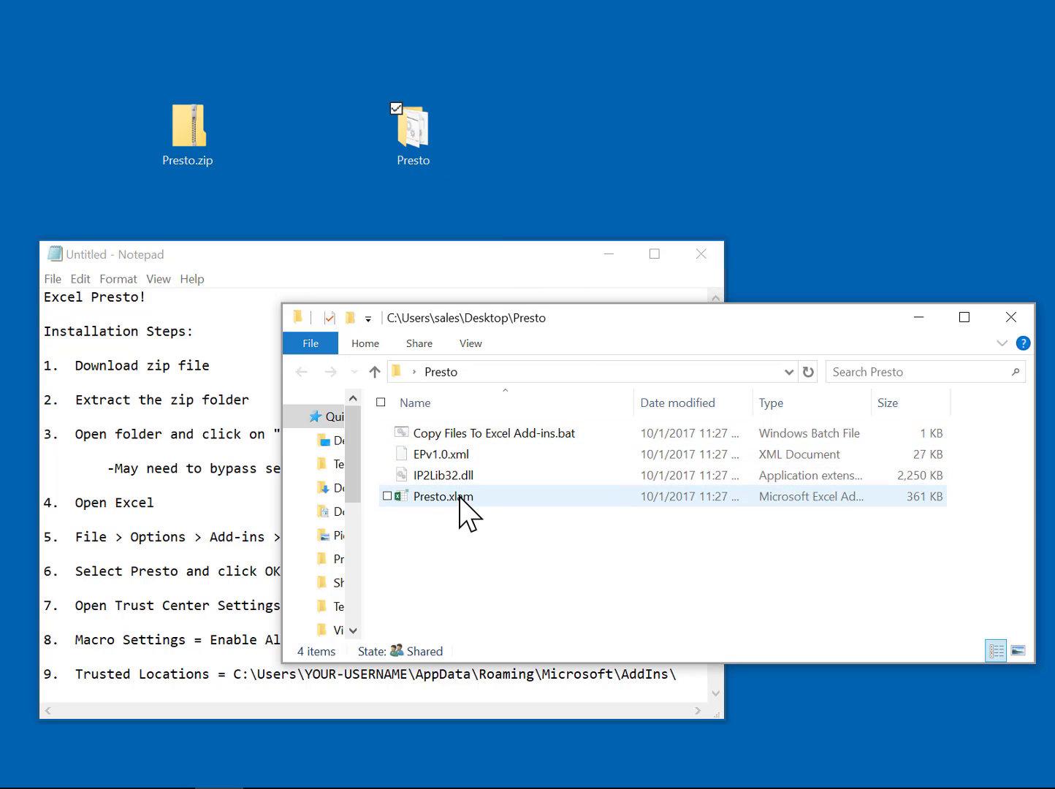
# Step: Run Copy Files To Excel Add-ins.bat past SmartScreen's warning via Run anyway, then close the Presto folder
pyautogui.click(490, 438)
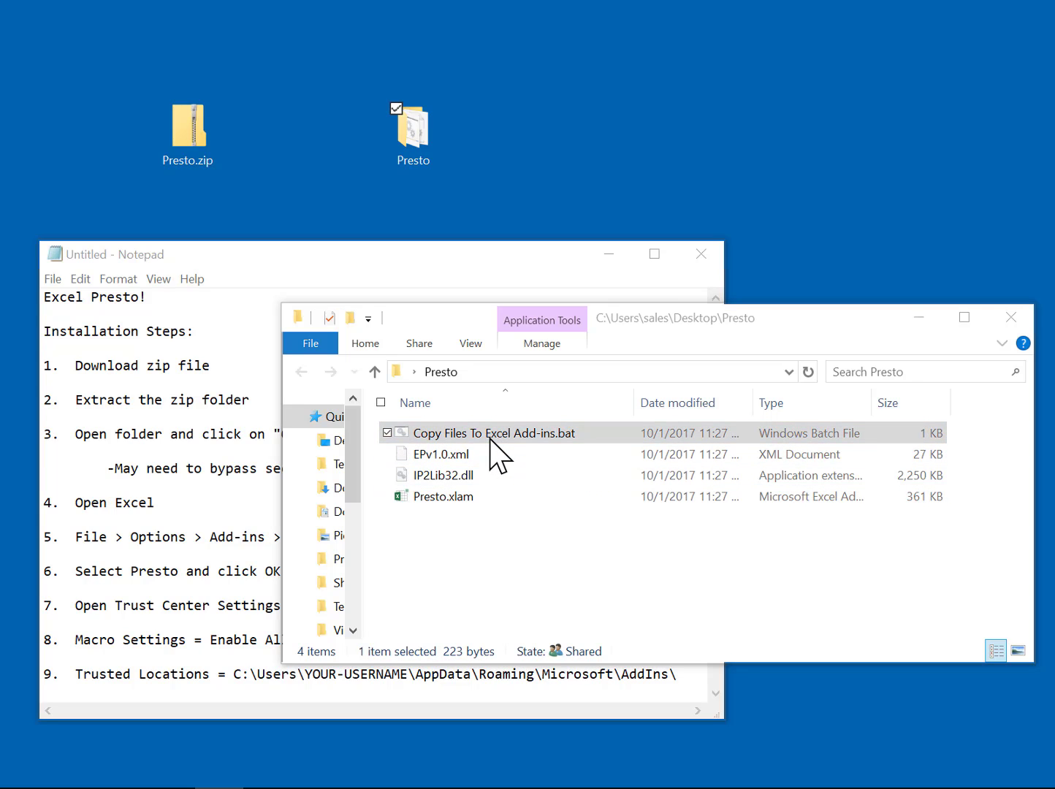
pyautogui.doubleClick(490, 438)
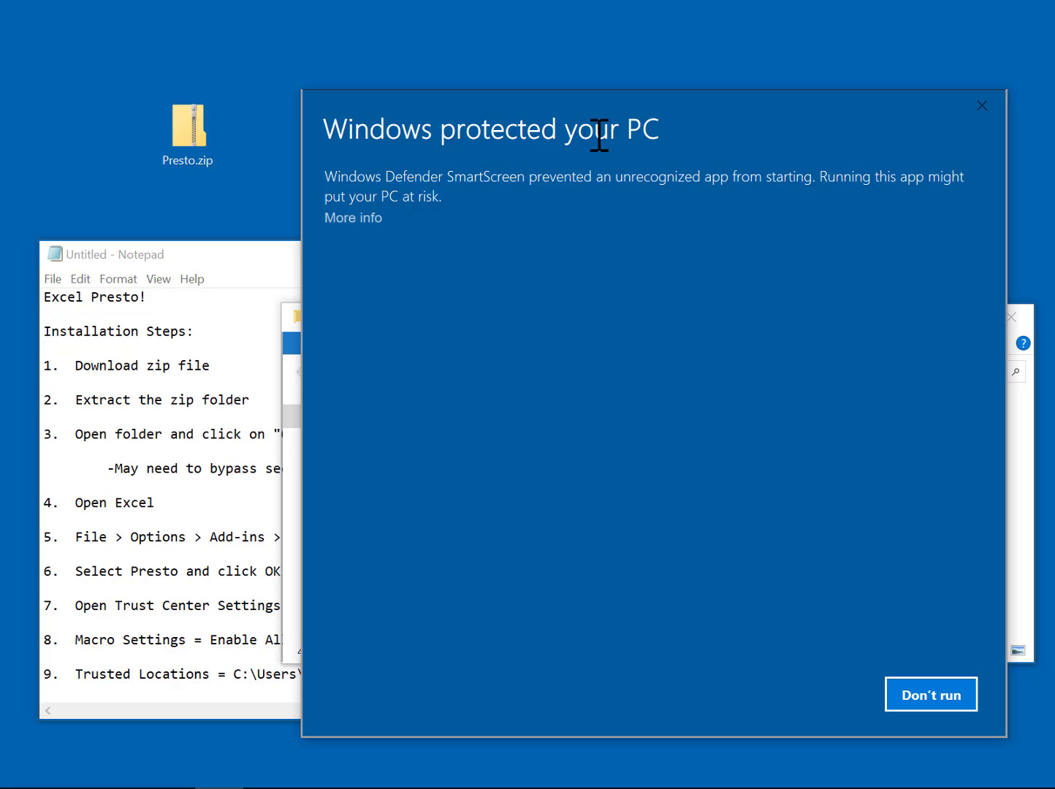
pyautogui.click(365, 218)
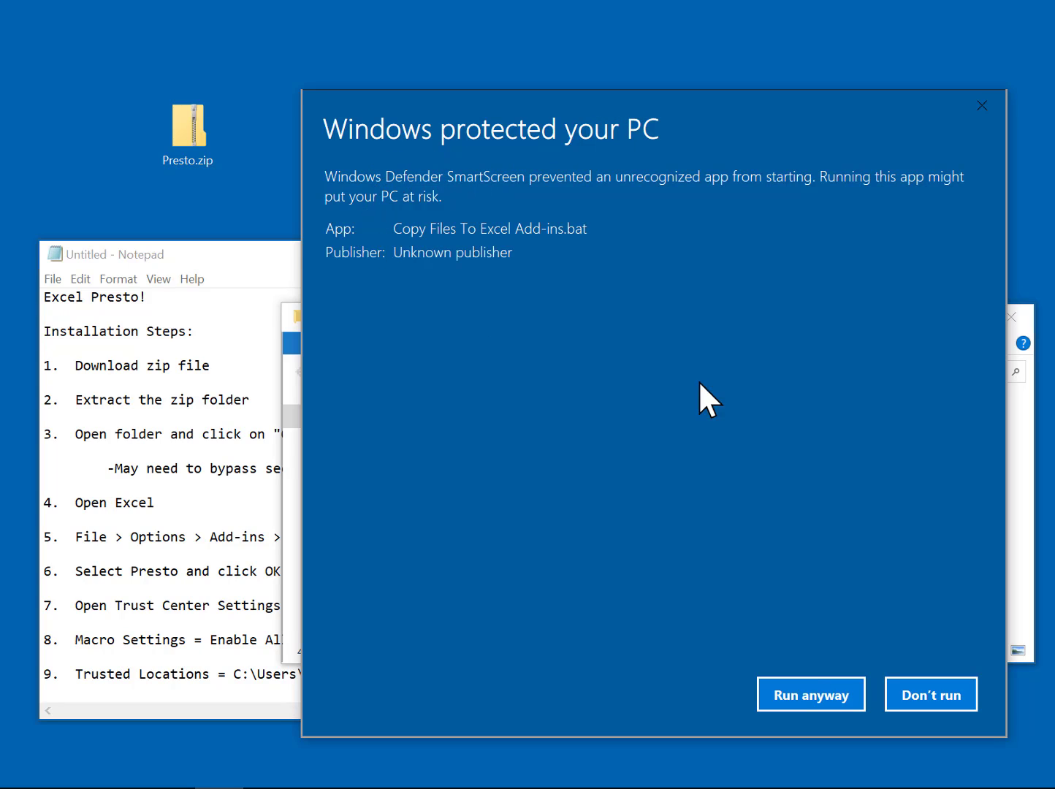
pyautogui.click(829, 700)
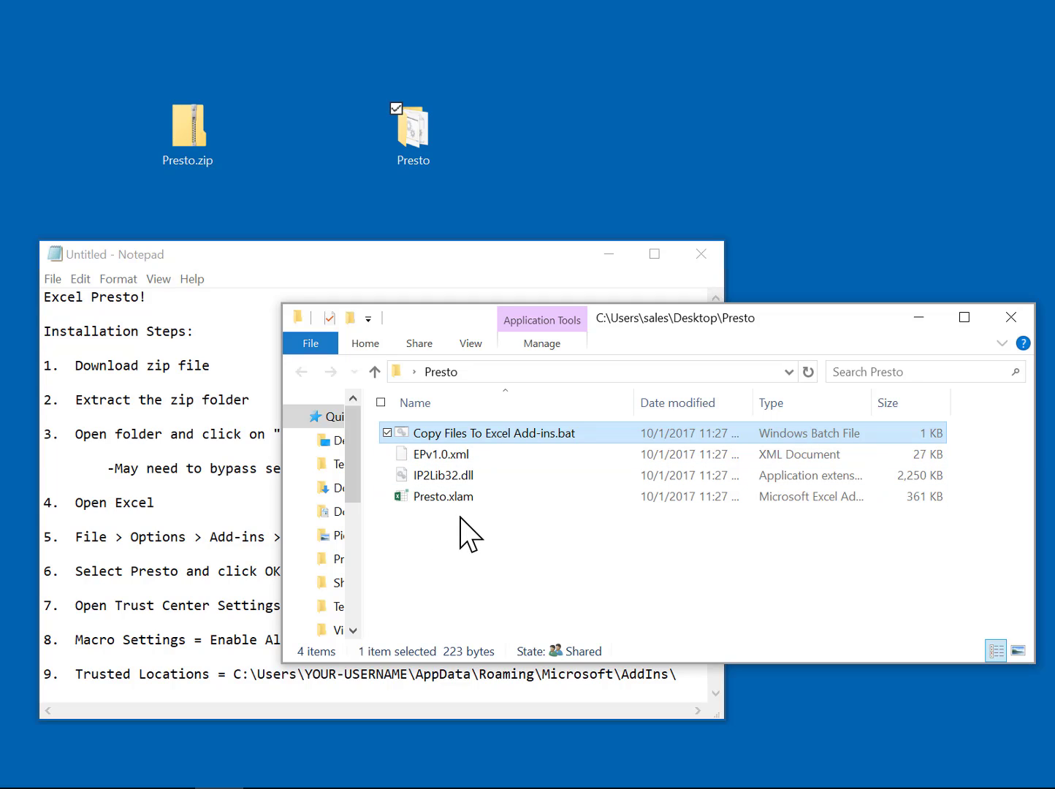
pyautogui.click(1011, 320)
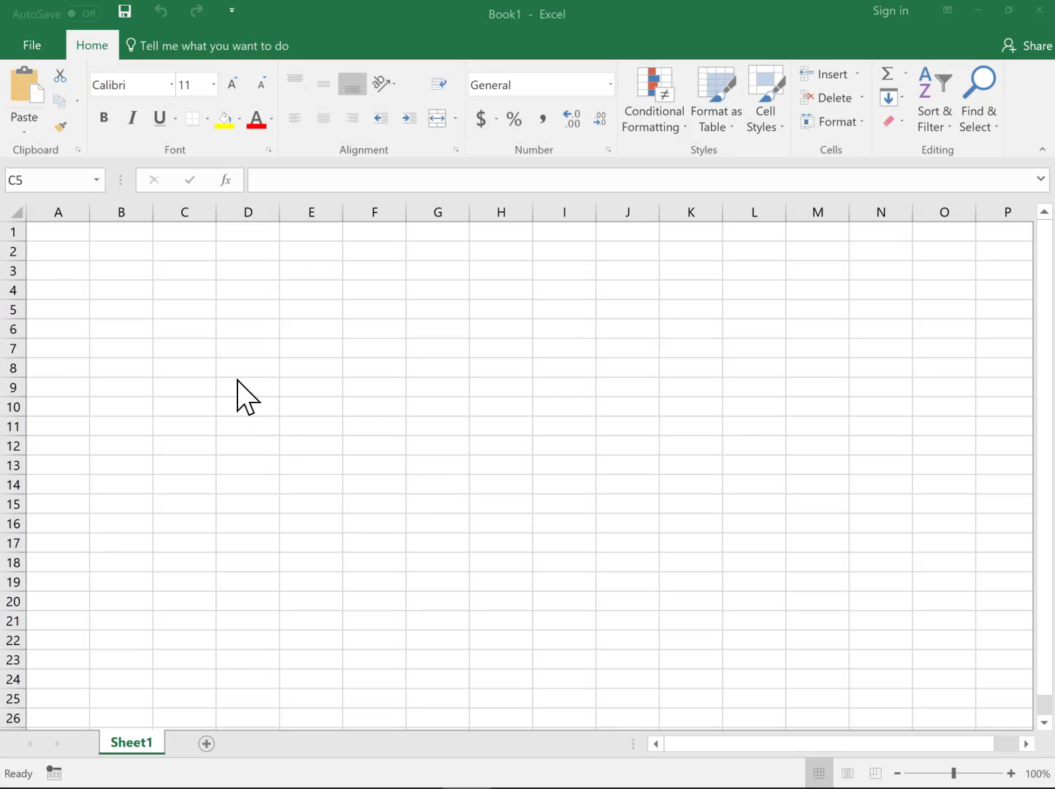
# Step: Open Excel Options from the File view and show its Add-ins page
pyautogui.click(32, 44)
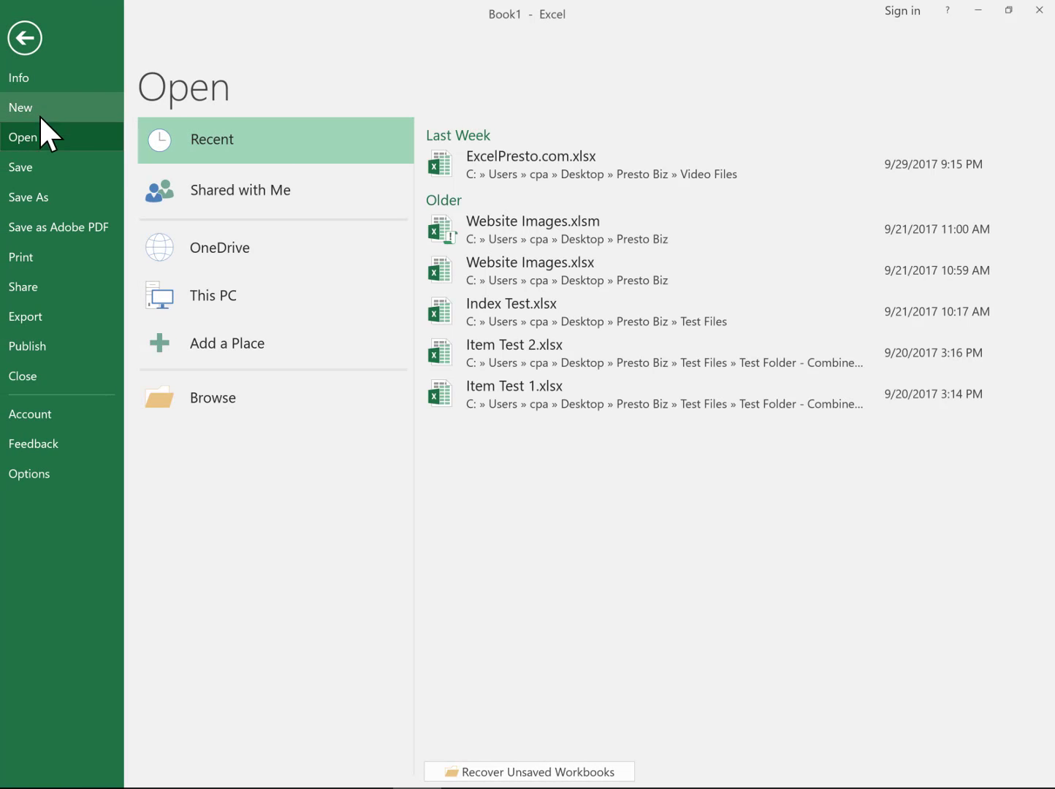
pyautogui.click(37, 473)
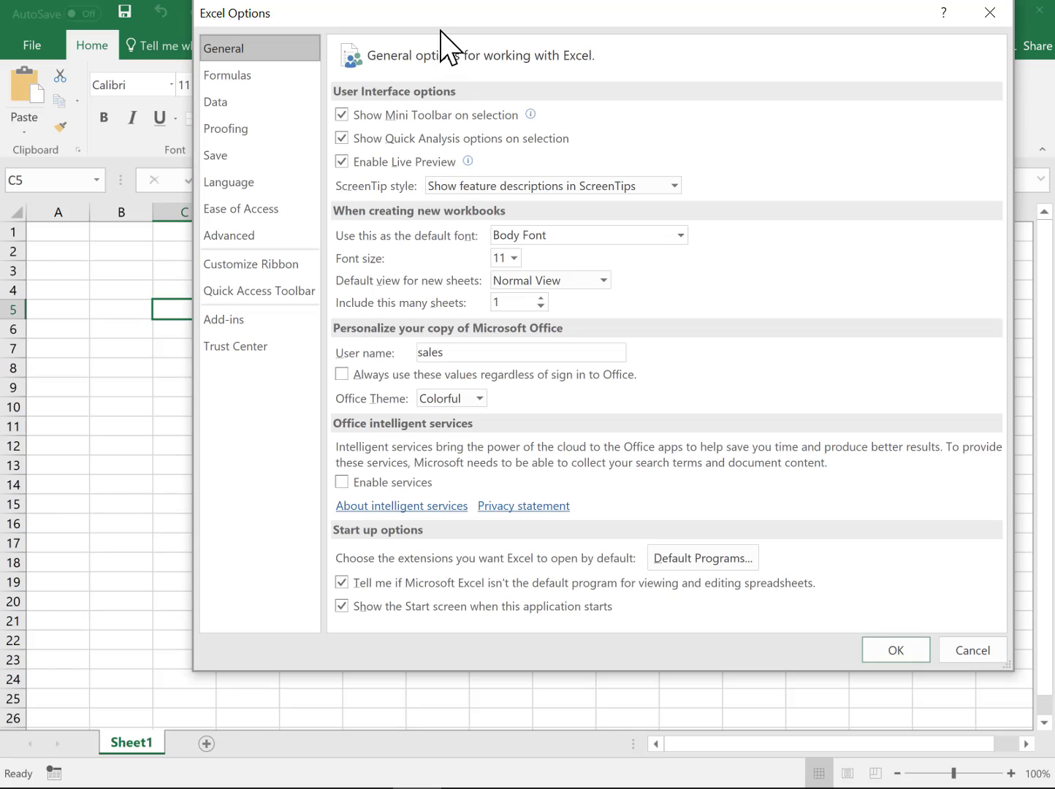
pyautogui.moveTo(453, 17); pyautogui.dragTo(387, 86)
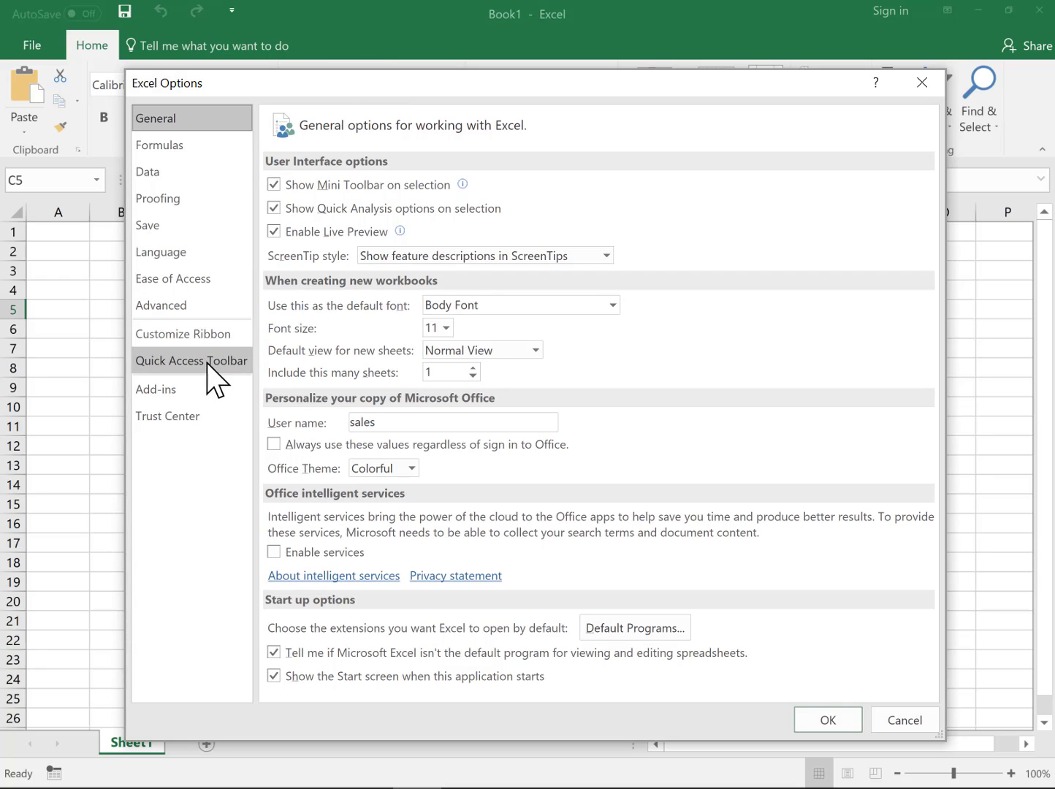
pyautogui.click(156, 390)
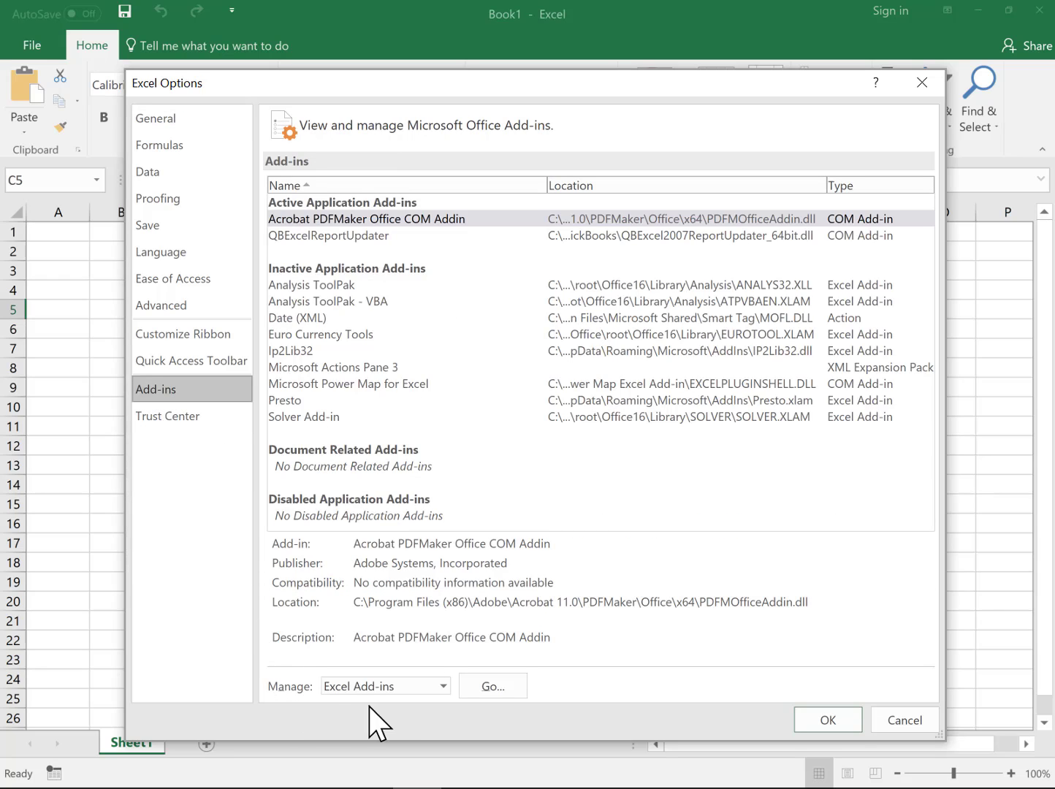
# Step: Tick Presto in the Excel Add-ins list, check its AddIns folder path via Browse, and confirm with OK
pyautogui.click(488, 689)
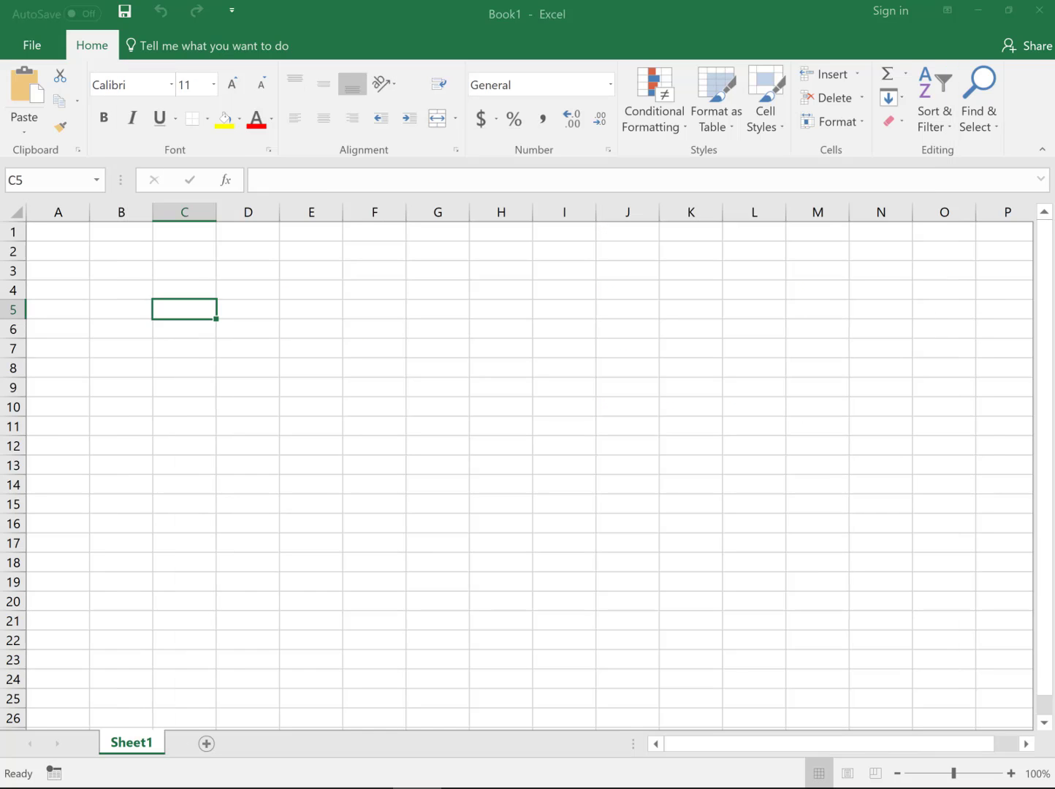
pyautogui.moveTo(201, 20); pyautogui.dragTo(453, 283)
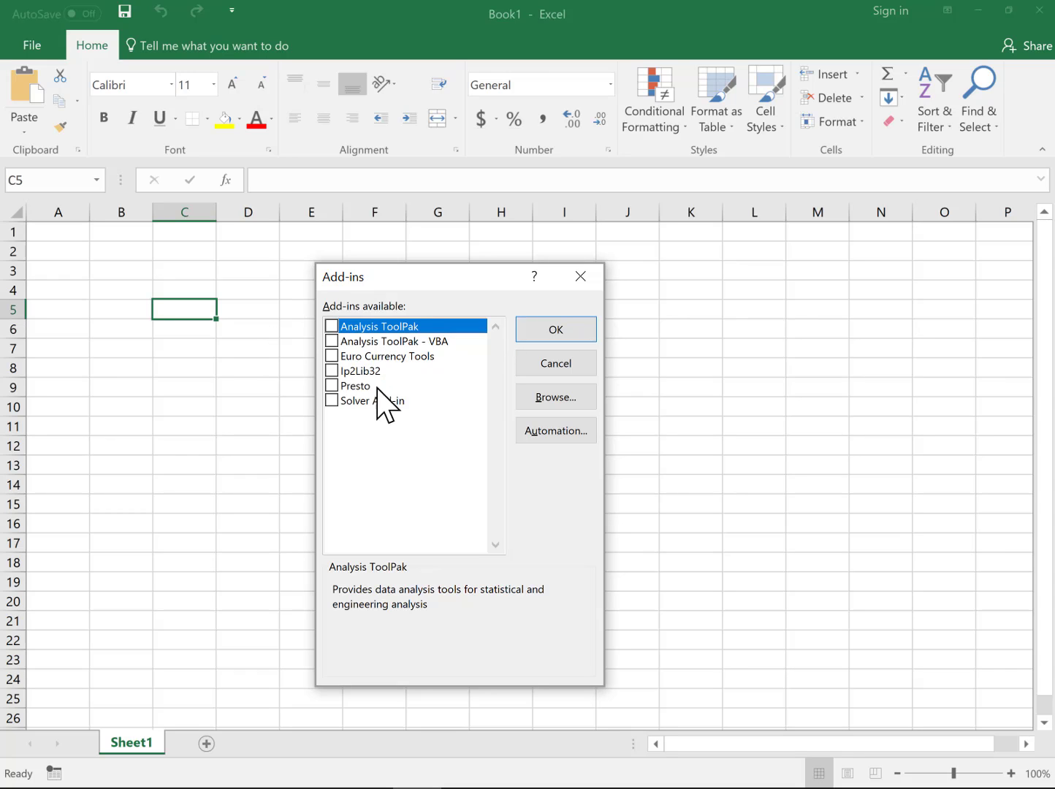
pyautogui.click(334, 386)
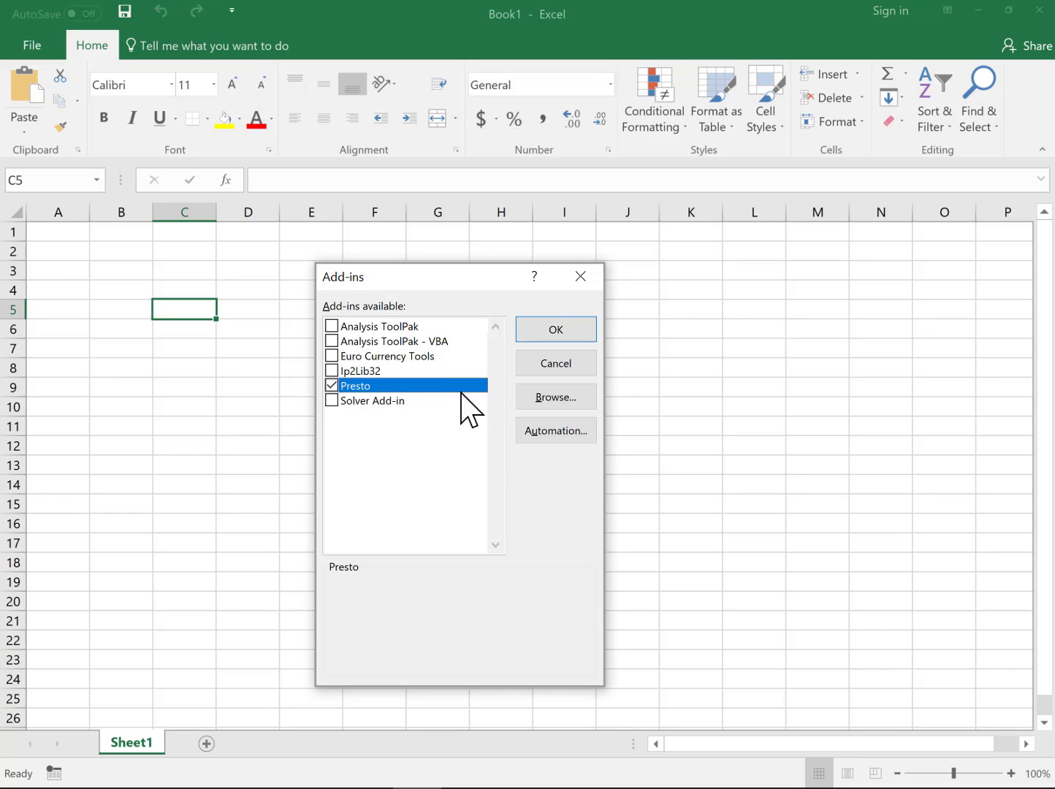
pyautogui.click(552, 399)
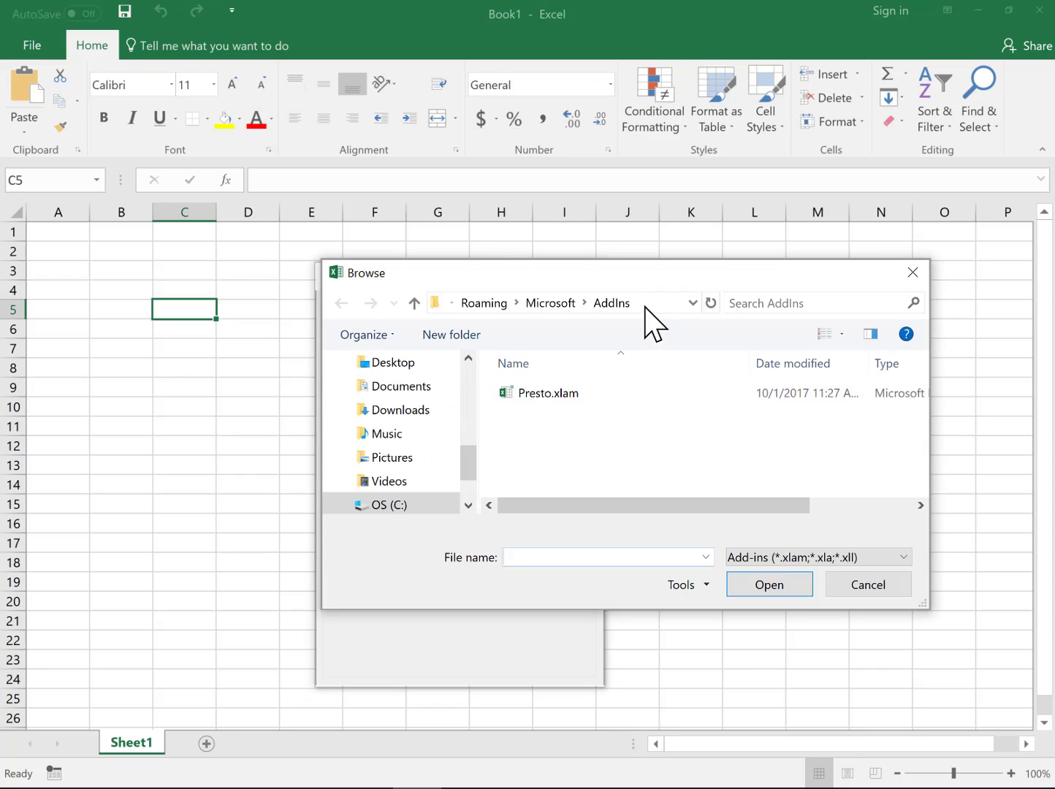
pyautogui.click(646, 302)
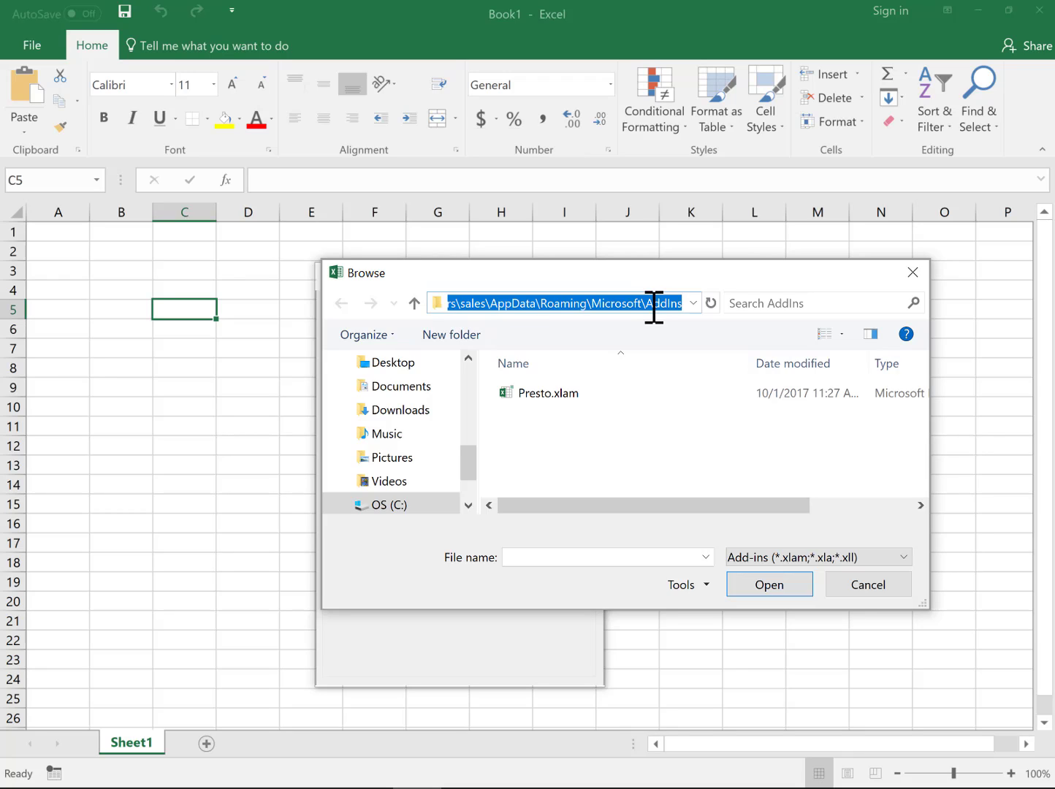
pyautogui.click(870, 588)
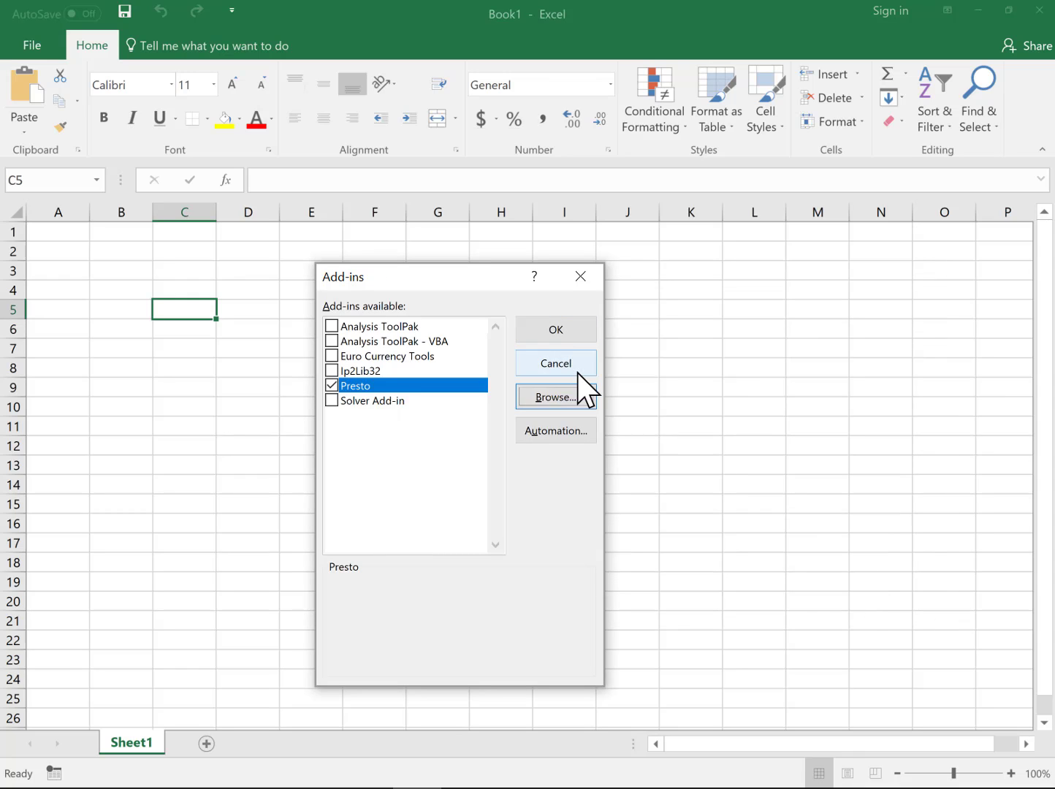
pyautogui.click(554, 333)
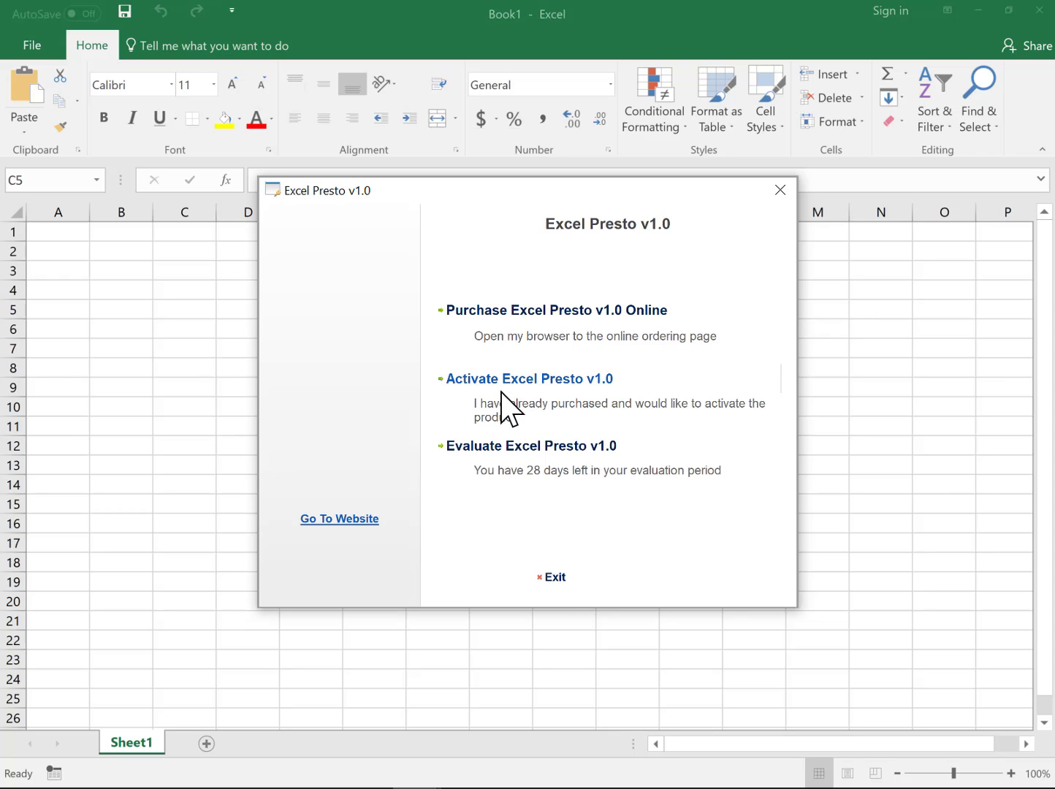
# Step: Look at the online activation pages, go back, and choose Evaluate Excel Presto v1.0 instead
pyautogui.click(533, 376)
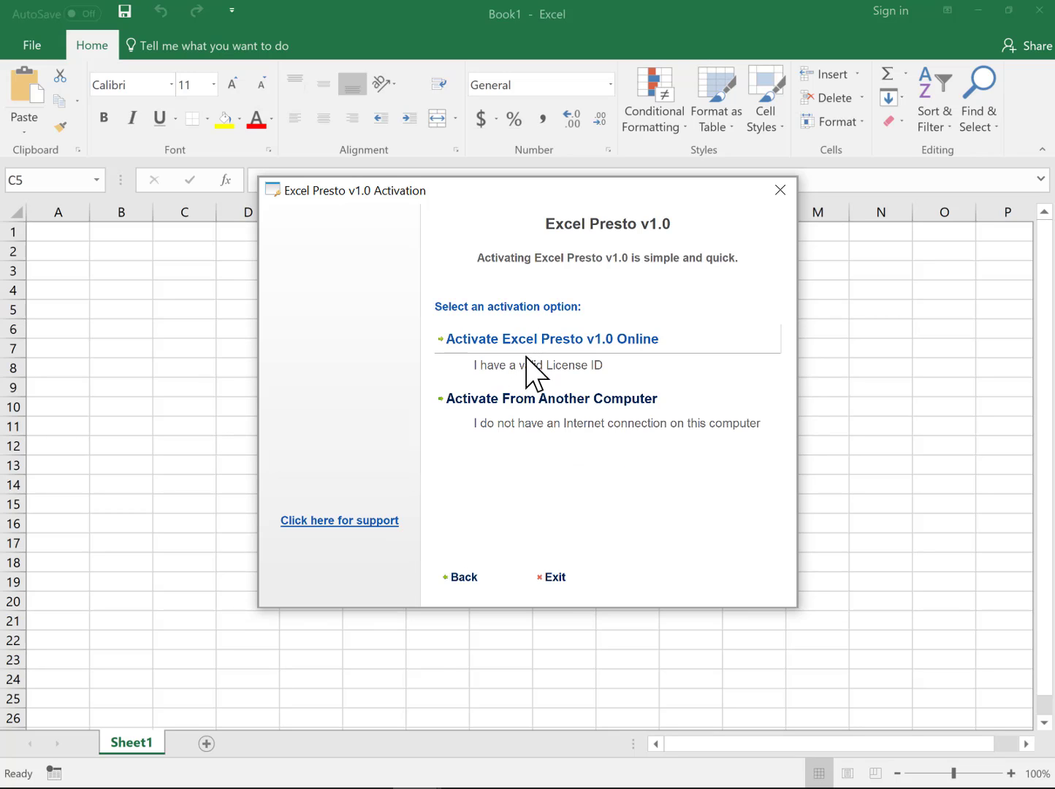
pyautogui.click(528, 348)
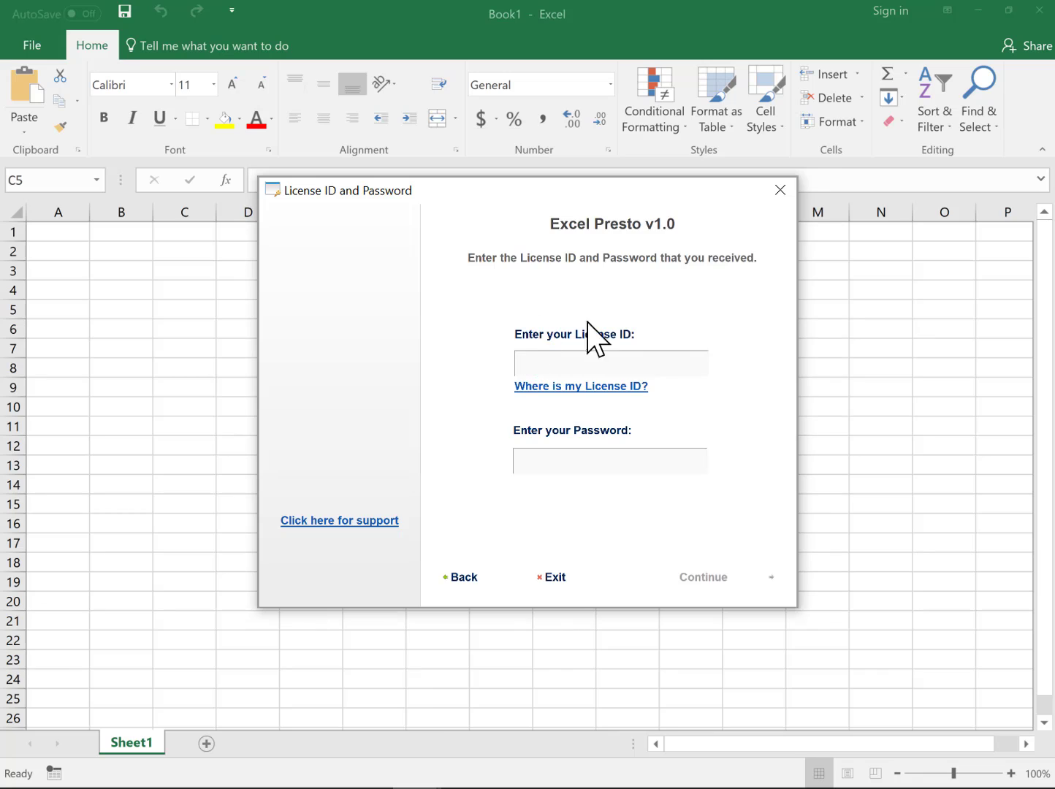
pyautogui.click(463, 575)
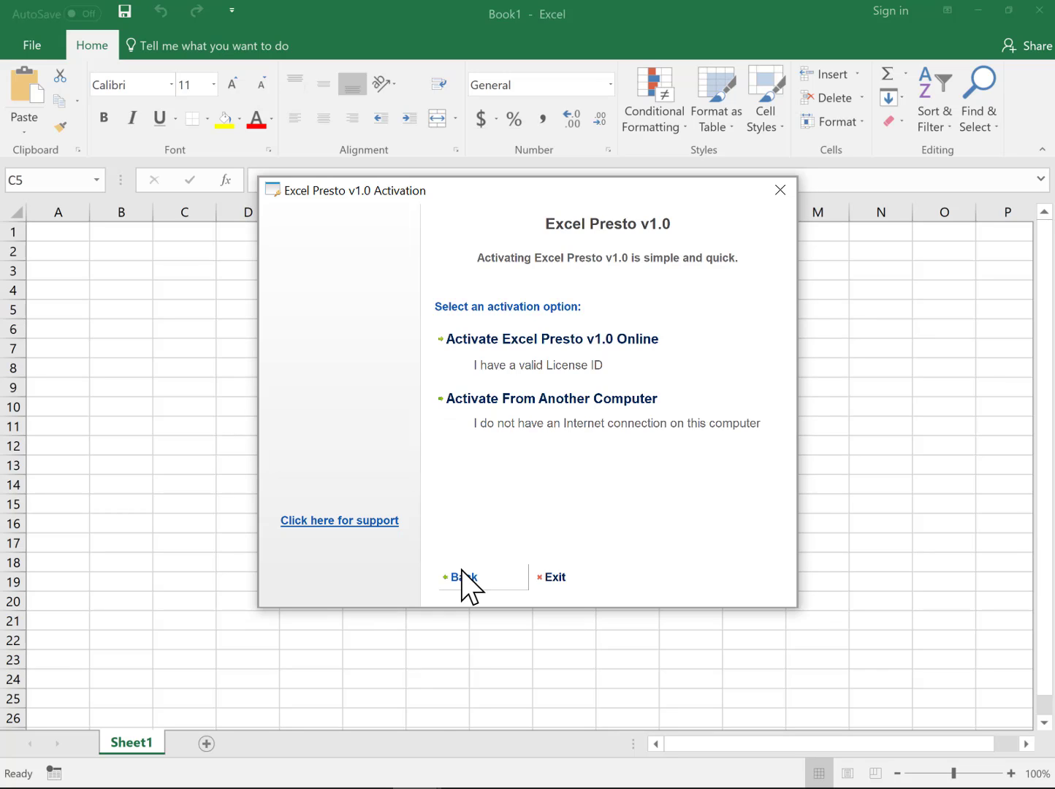
pyautogui.click(462, 575)
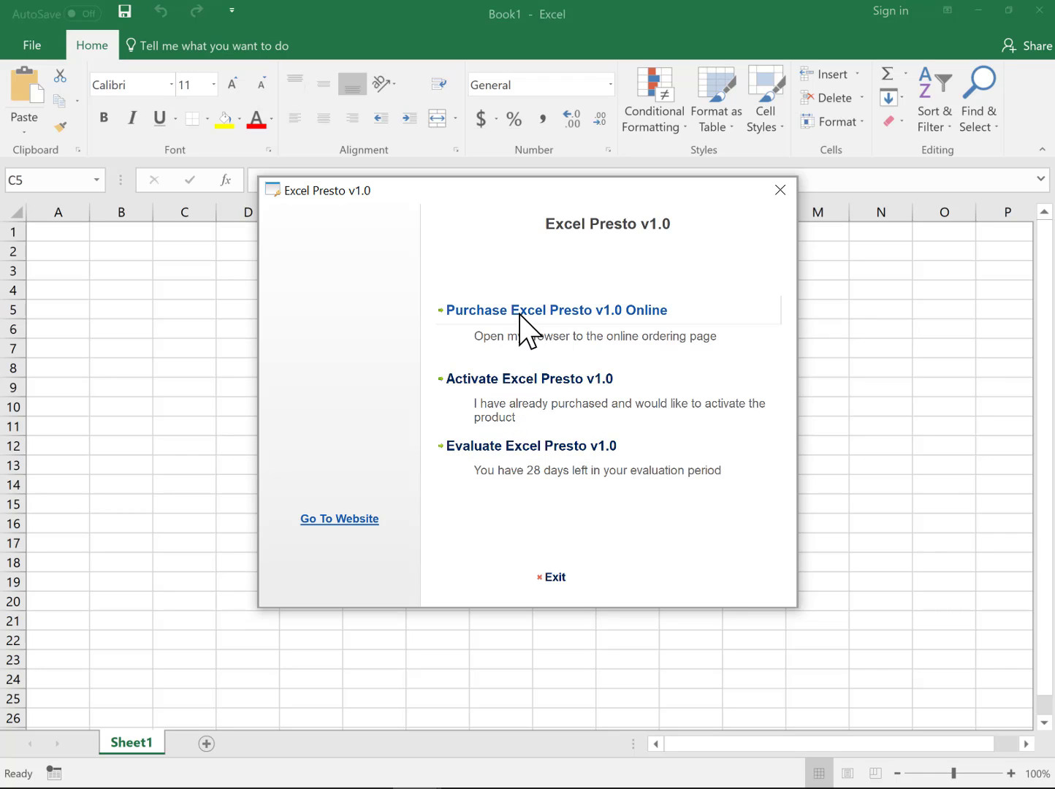
pyautogui.click(504, 451)
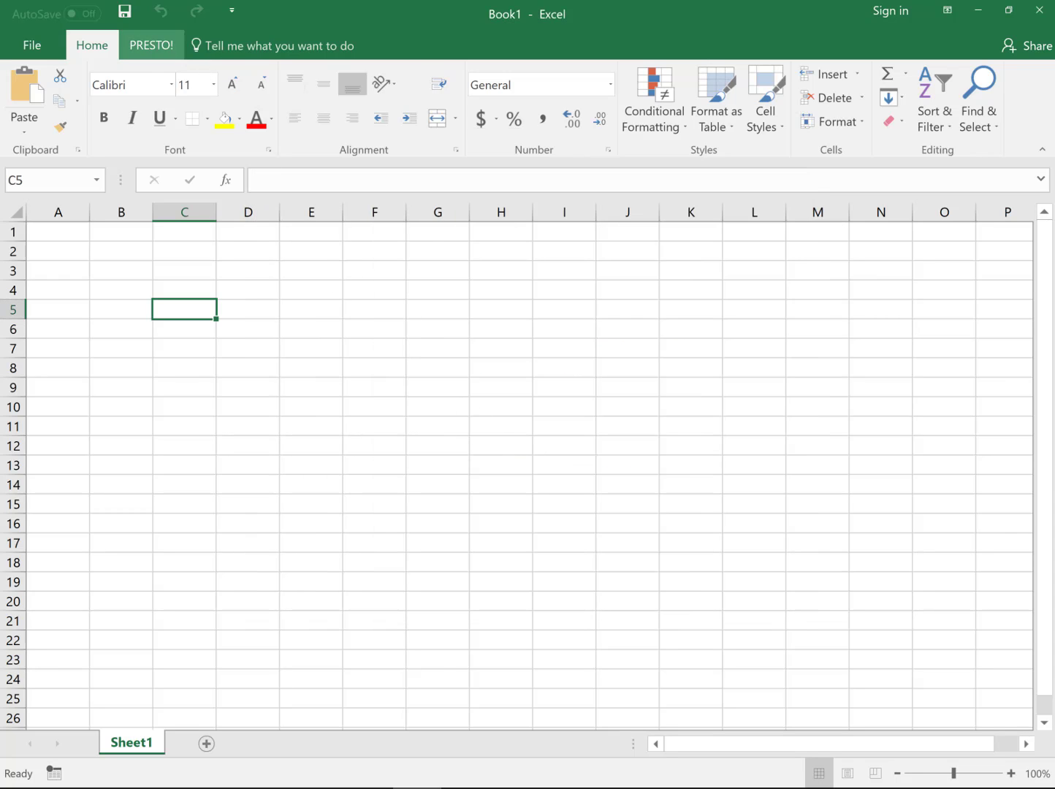
# Step: Show the PRESTO! tab's tools, select cell E8, and open the general Presto tools list
pyautogui.click(152, 42)
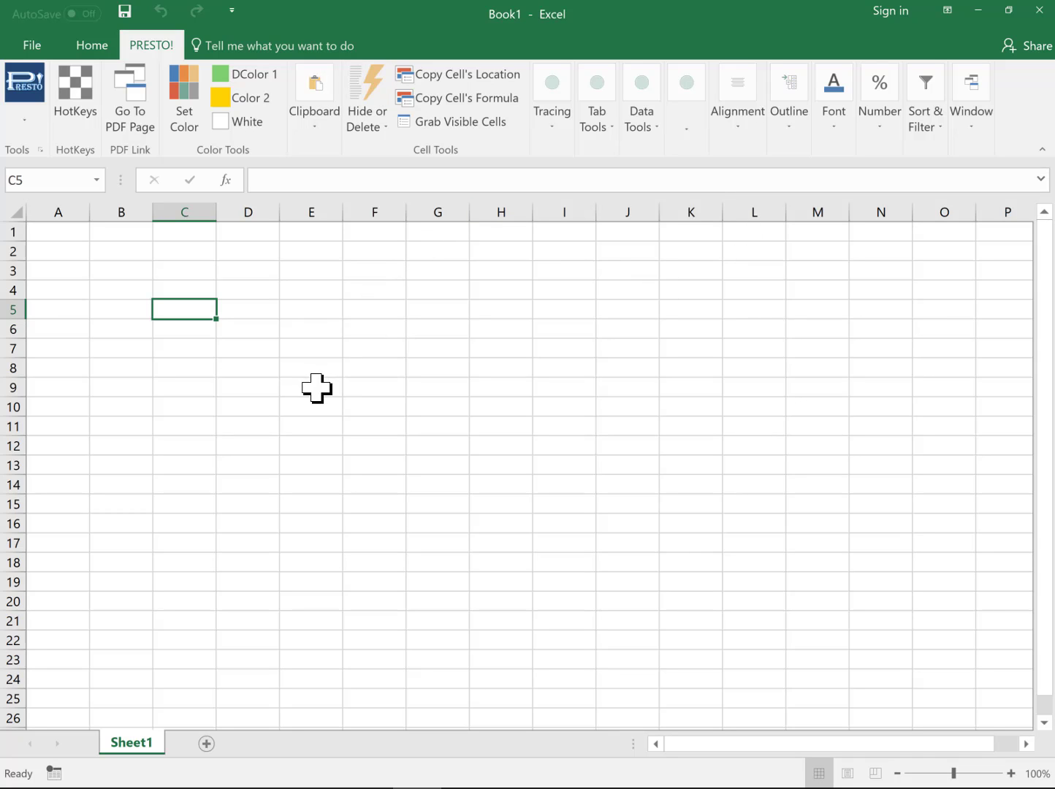
pyautogui.click(294, 364)
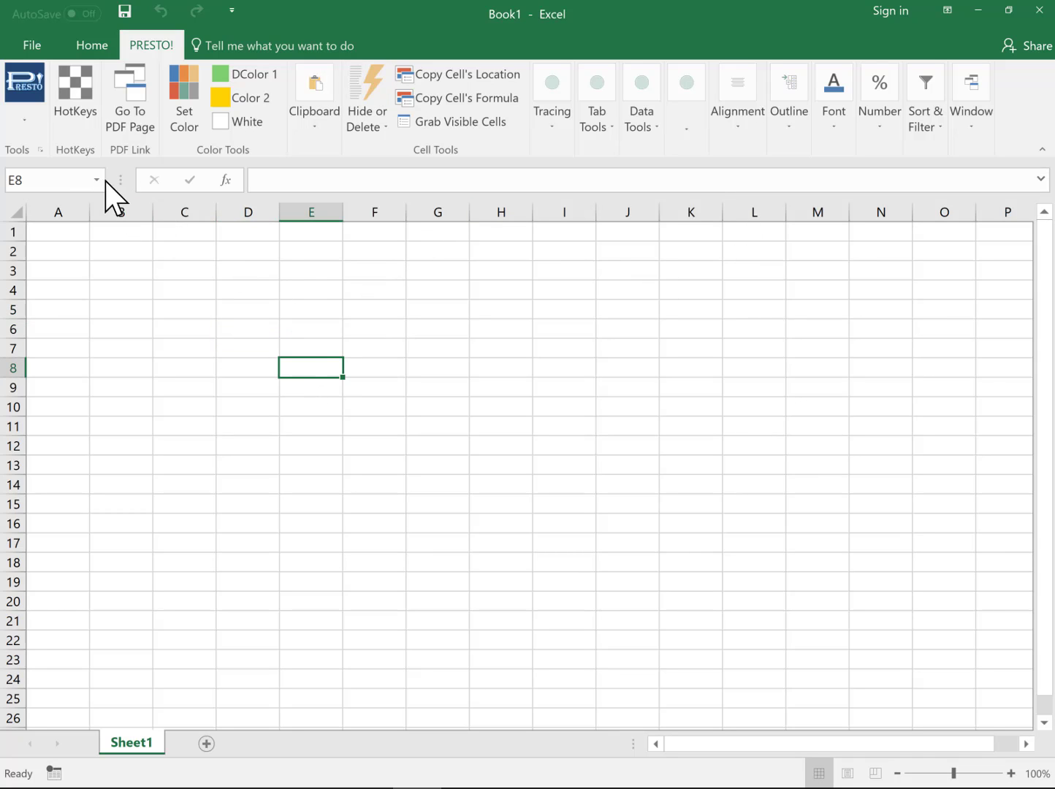
pyautogui.click(38, 128)
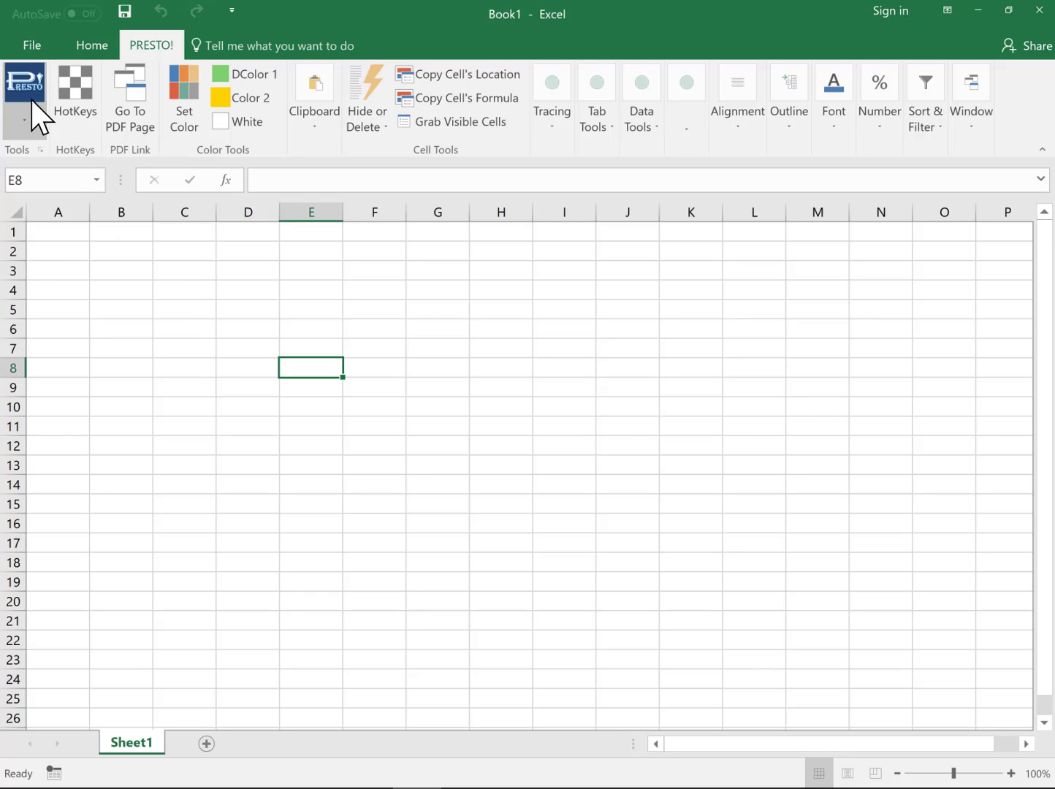
# Step: Open Trust Center Settings from Excel Options and view Macro Settings: all macros enabled, VBA project access trusted
pyautogui.click(40, 46)
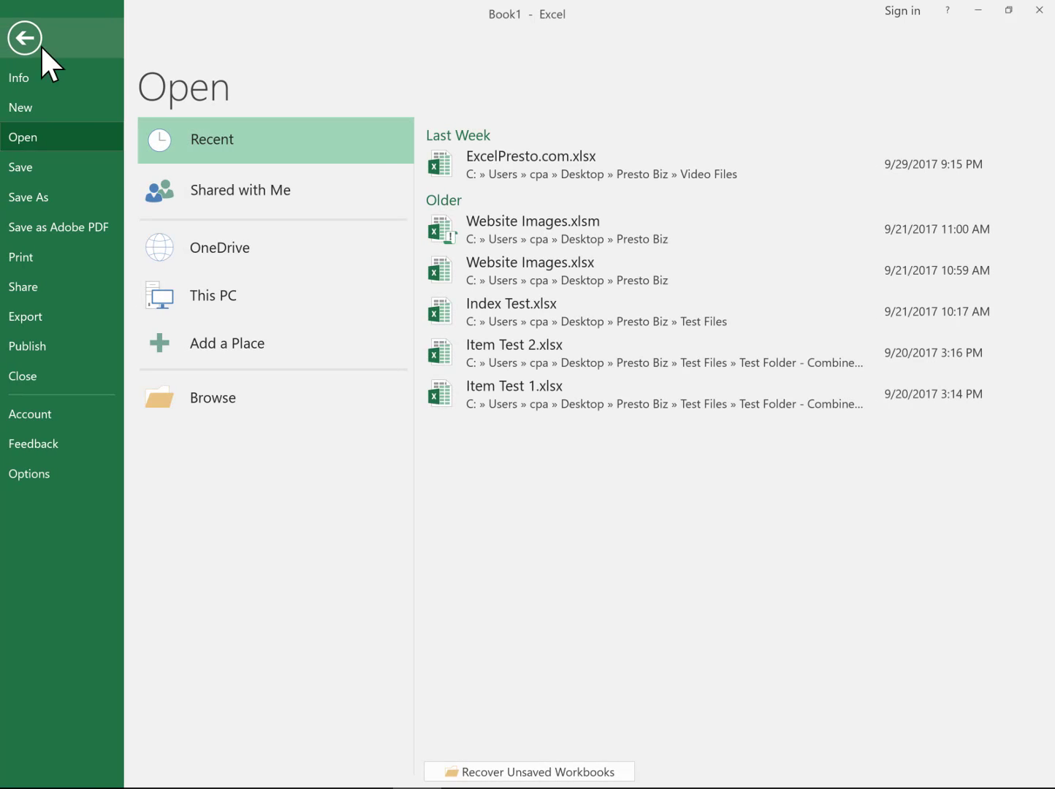
pyautogui.click(40, 485)
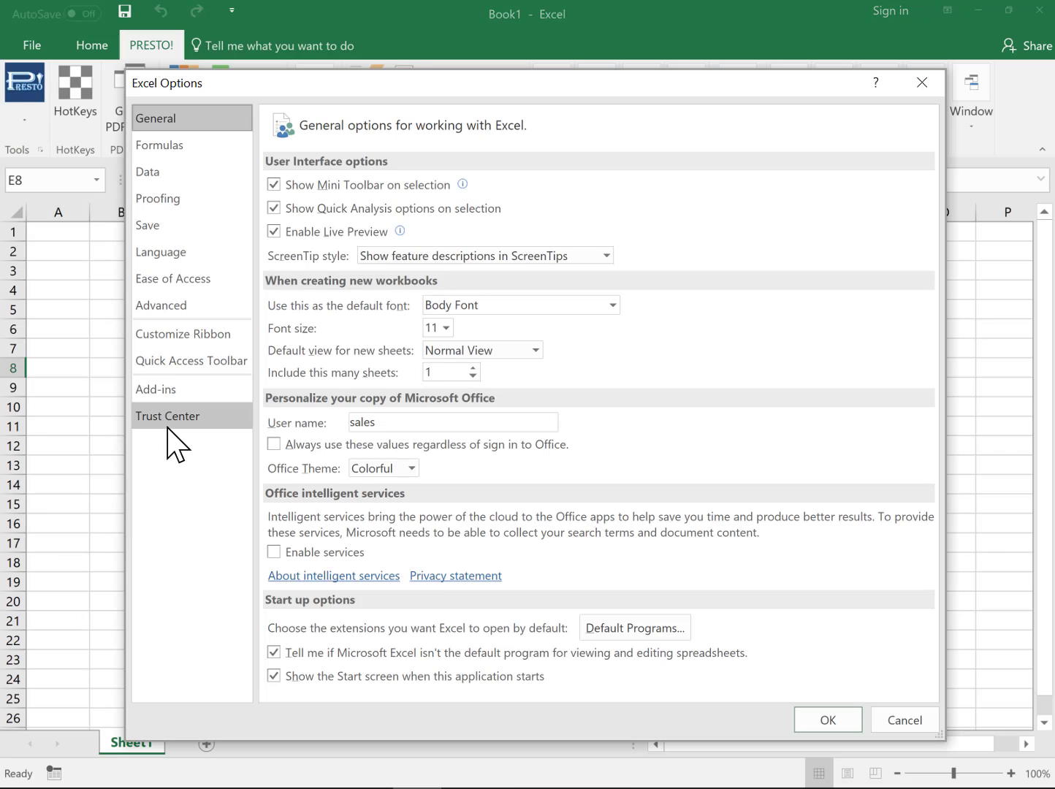
pyautogui.click(175, 420)
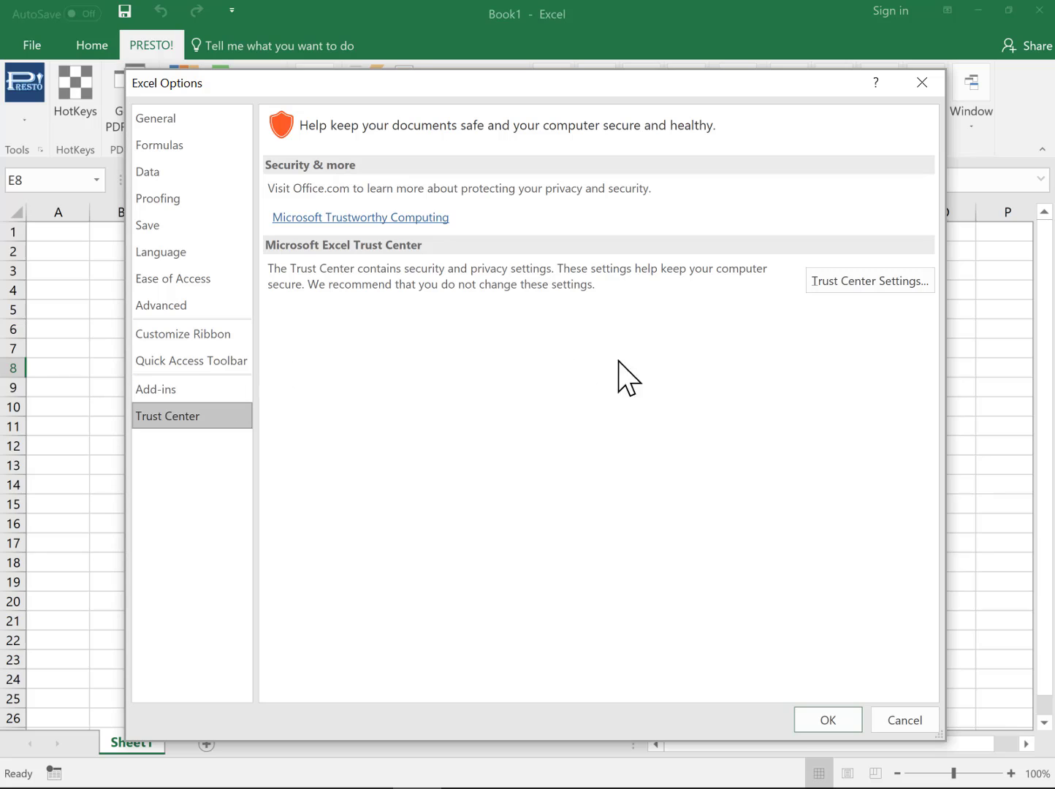
pyautogui.click(853, 290)
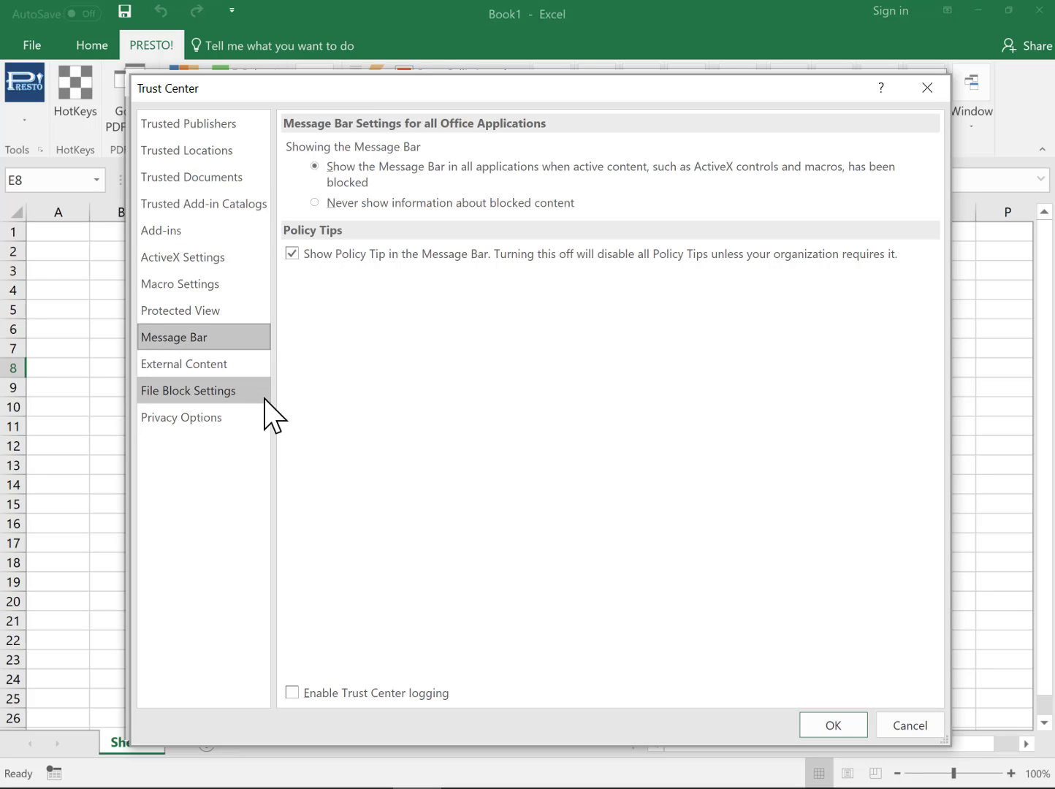
pyautogui.click(208, 284)
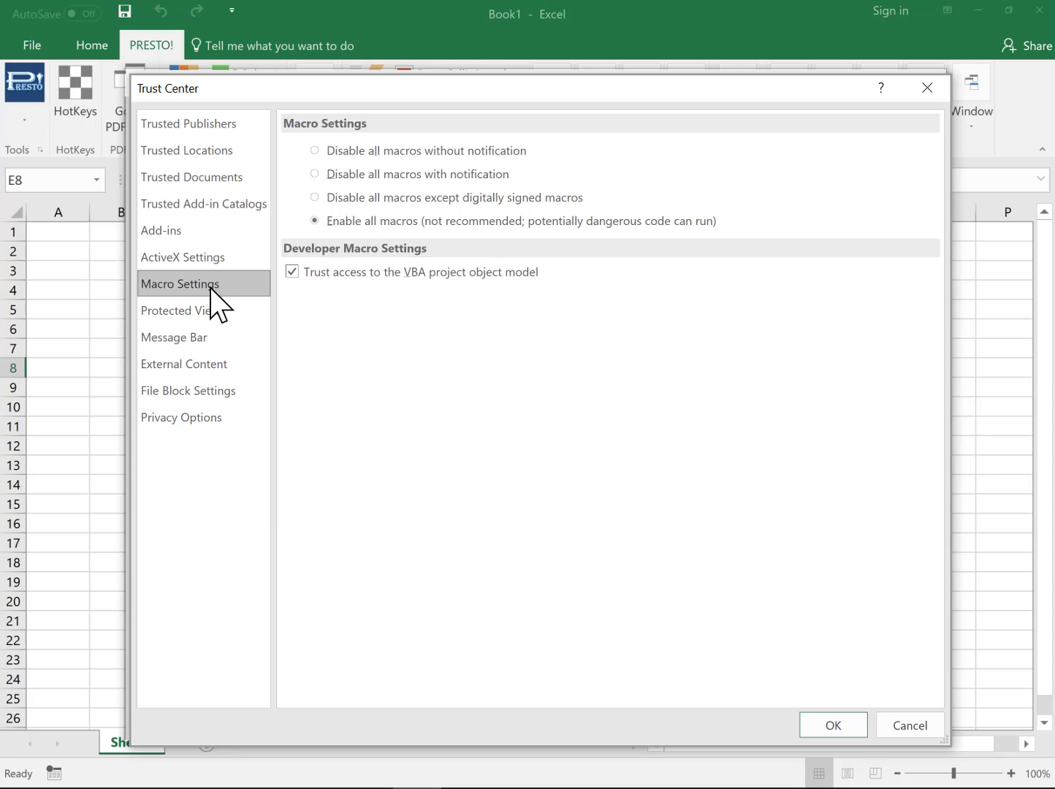
# Step: Add the AddIns folder, without its trailing backslash, as a new trusted location
pyautogui.click(180, 152)
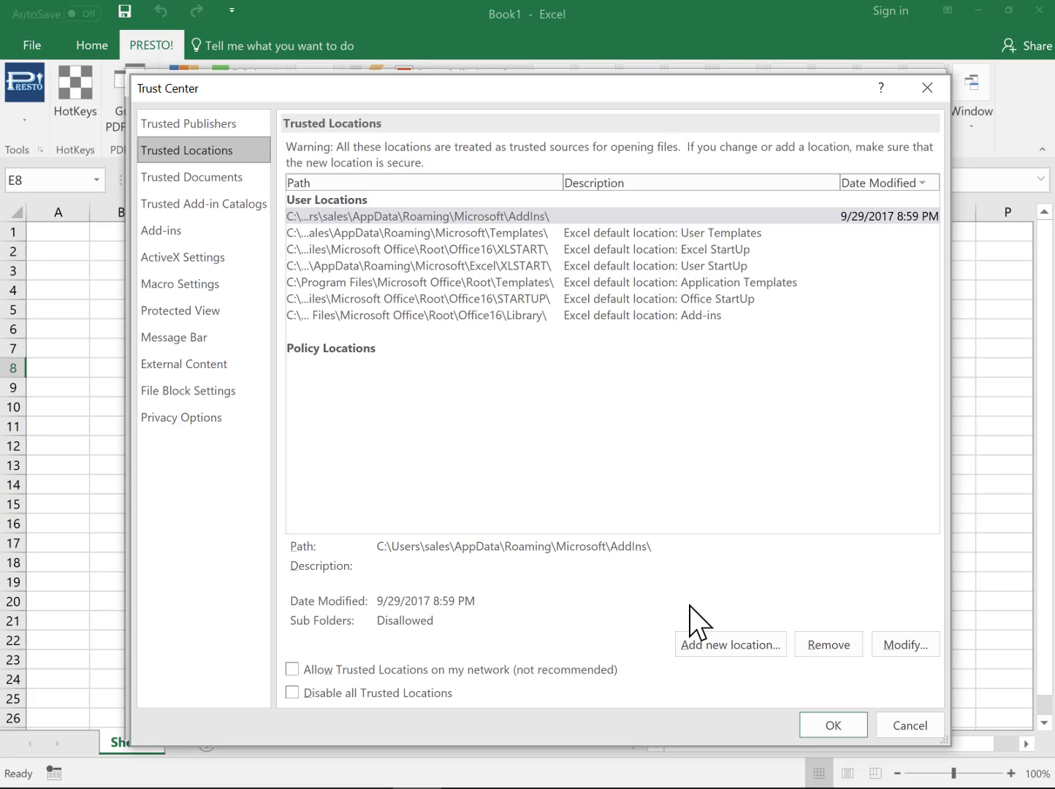
pyautogui.click(716, 646)
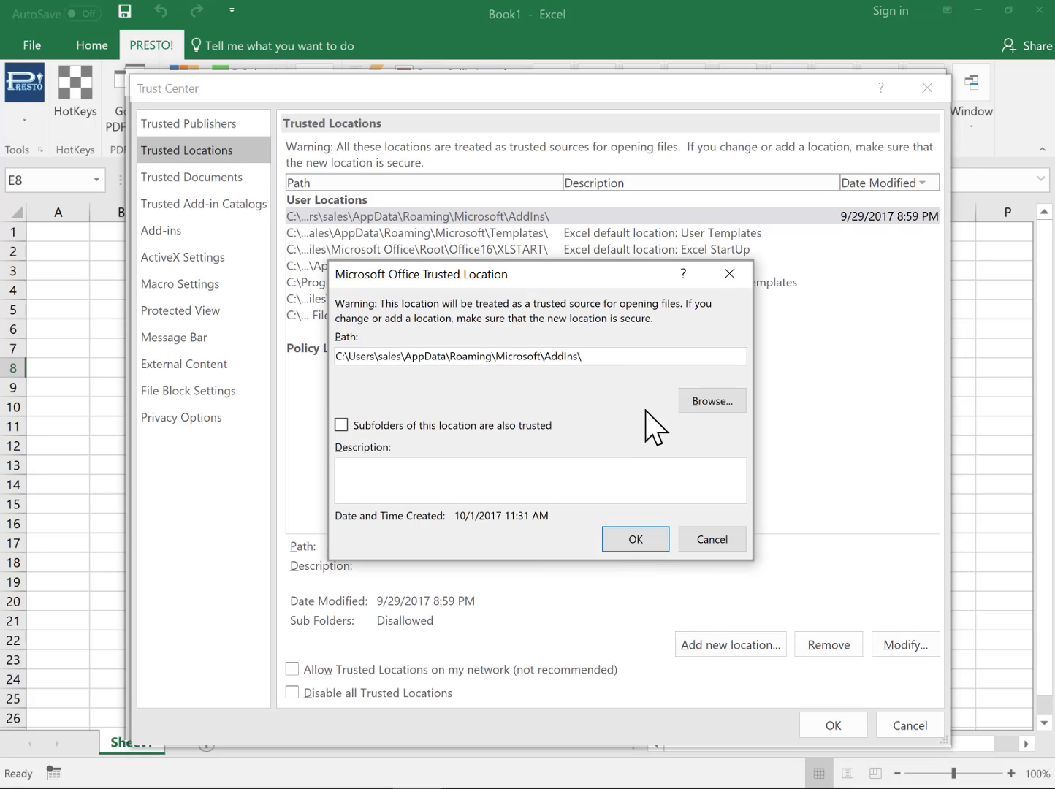
pyautogui.moveTo(610, 358); pyautogui.dragTo(177, 351)
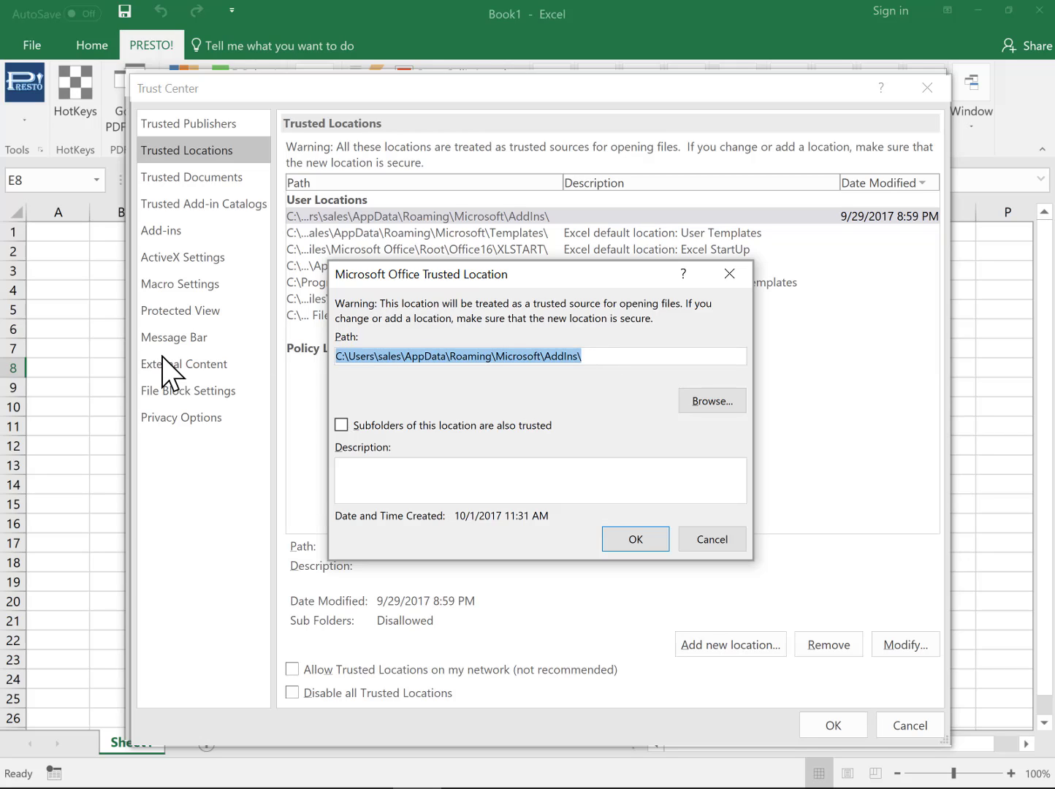
pyautogui.press('End')
pyautogui.press('BackSpace')
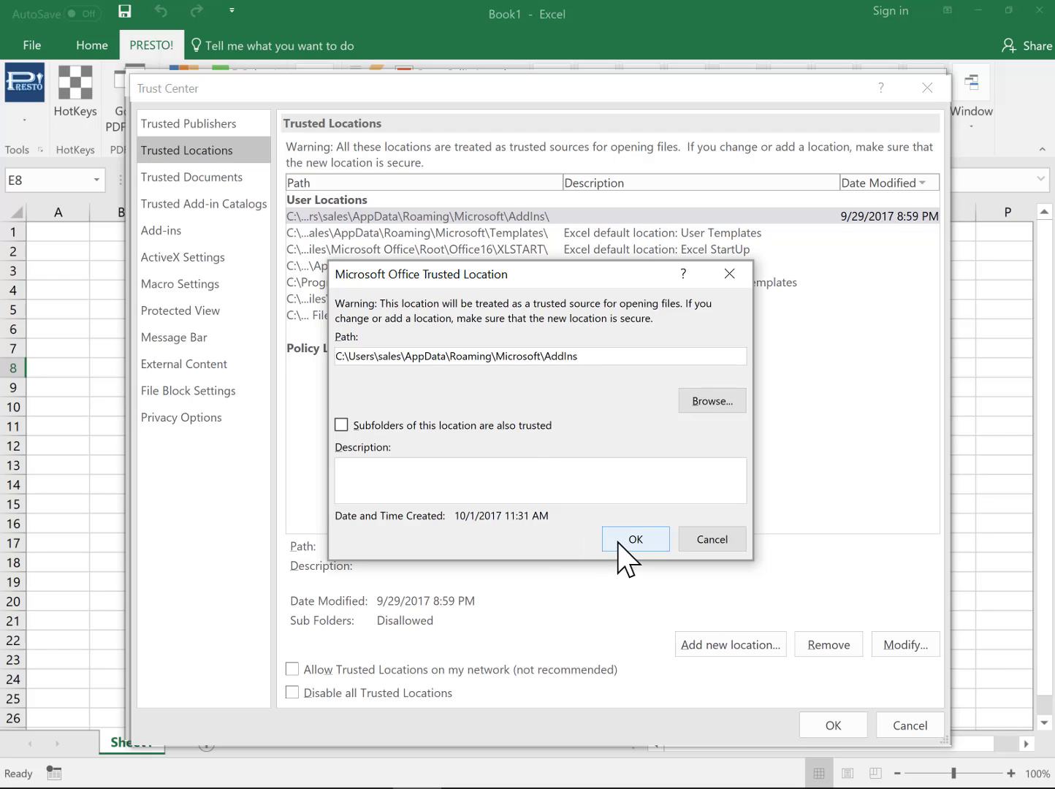
pyautogui.click(645, 544)
# Step: Dismiss the already-added notice, cancel the duplicate location, and close Trust Center and Excel Options with OK
pyautogui.click(533, 452)
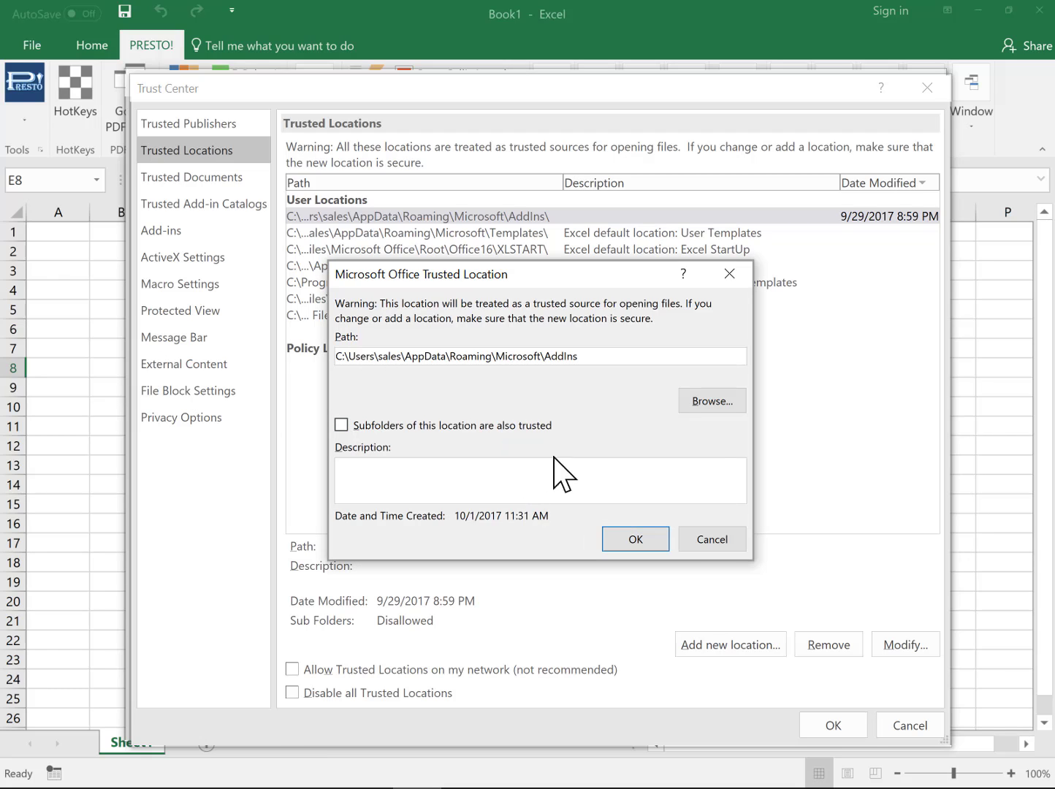
pyautogui.click(712, 544)
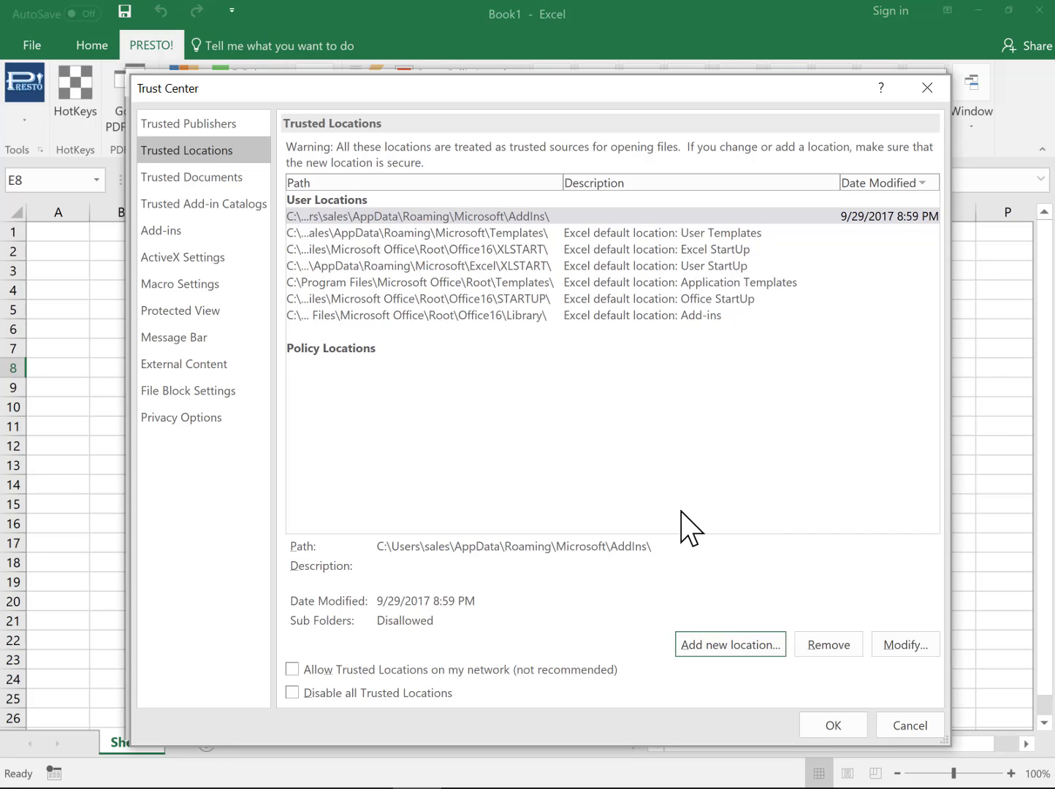
pyautogui.click(836, 723)
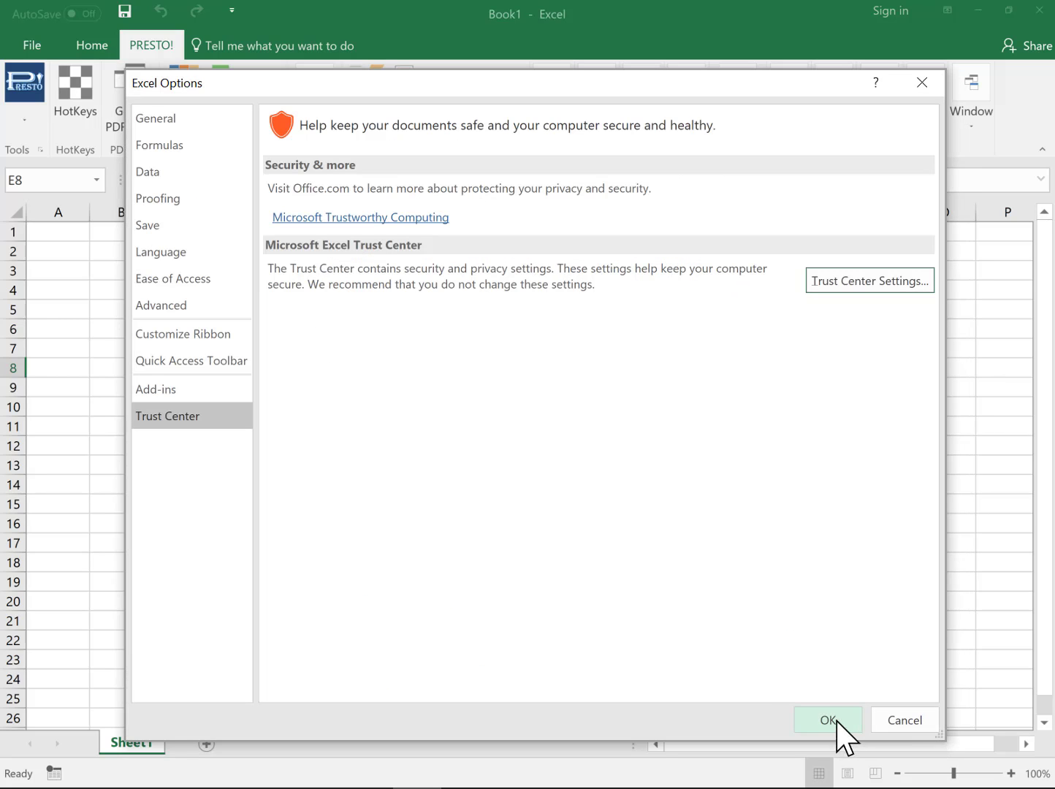
pyautogui.click(828, 720)
pyautogui.click(388, 425)
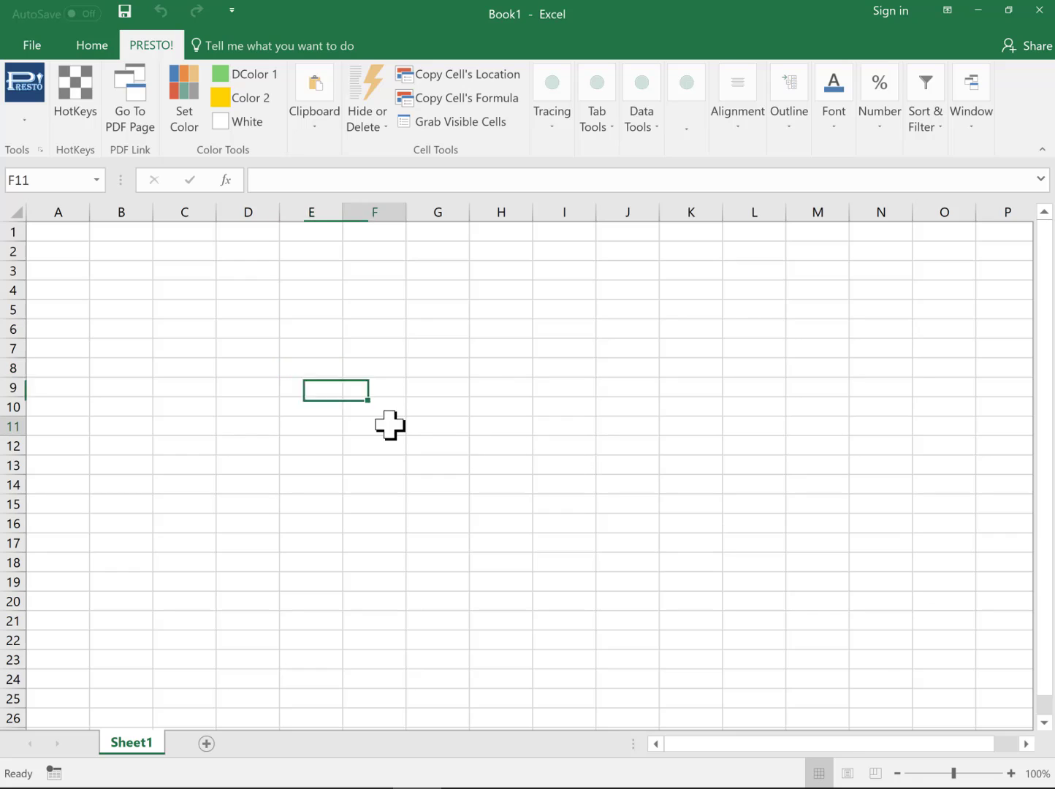
pyautogui.rightClick(313, 389)
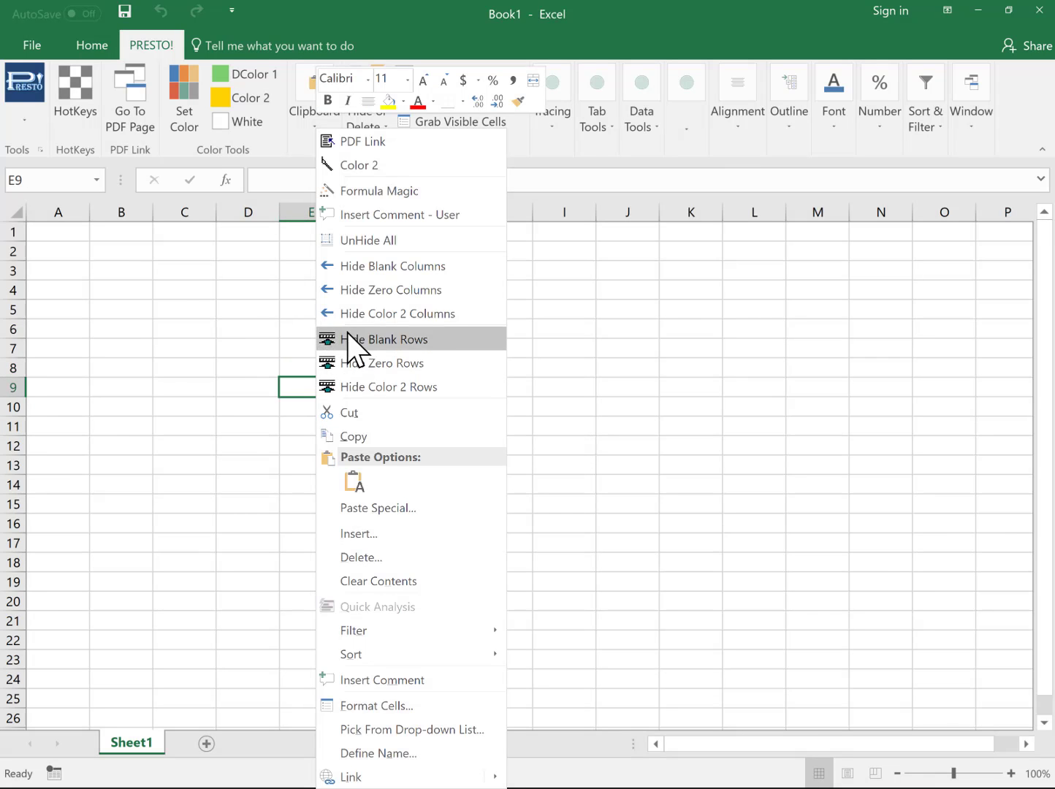
pyautogui.click(190, 288)
pyautogui.click(182, 402)
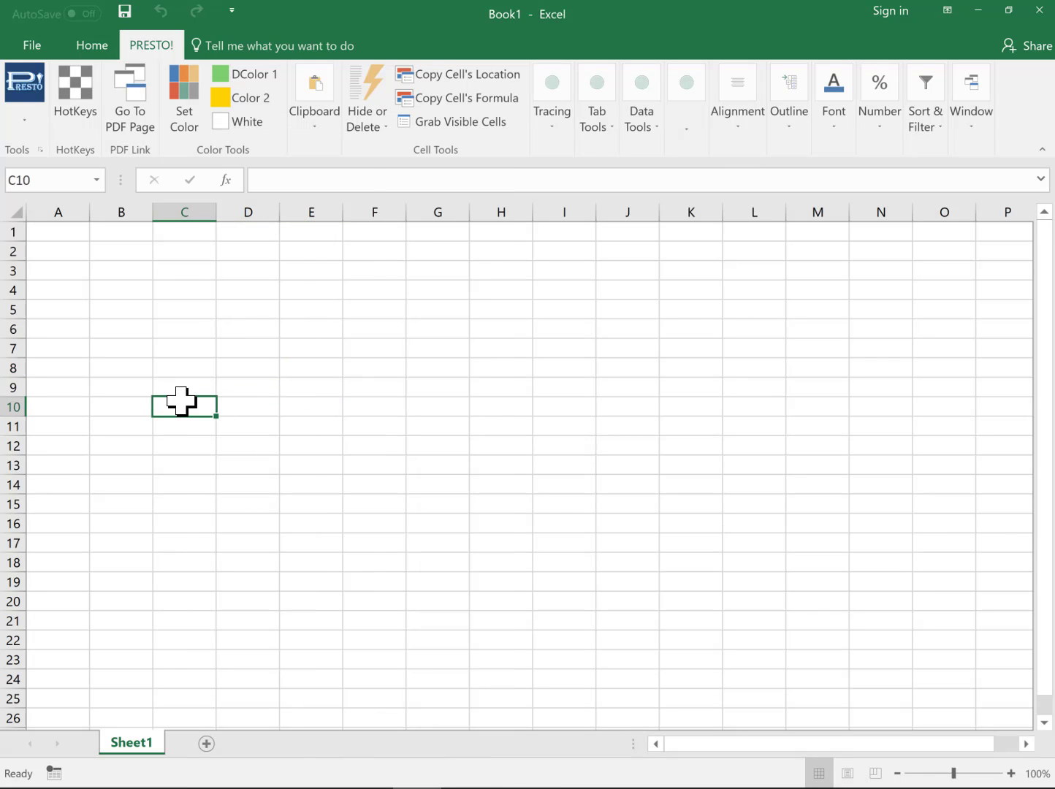
pyautogui.rightClick(390, 387)
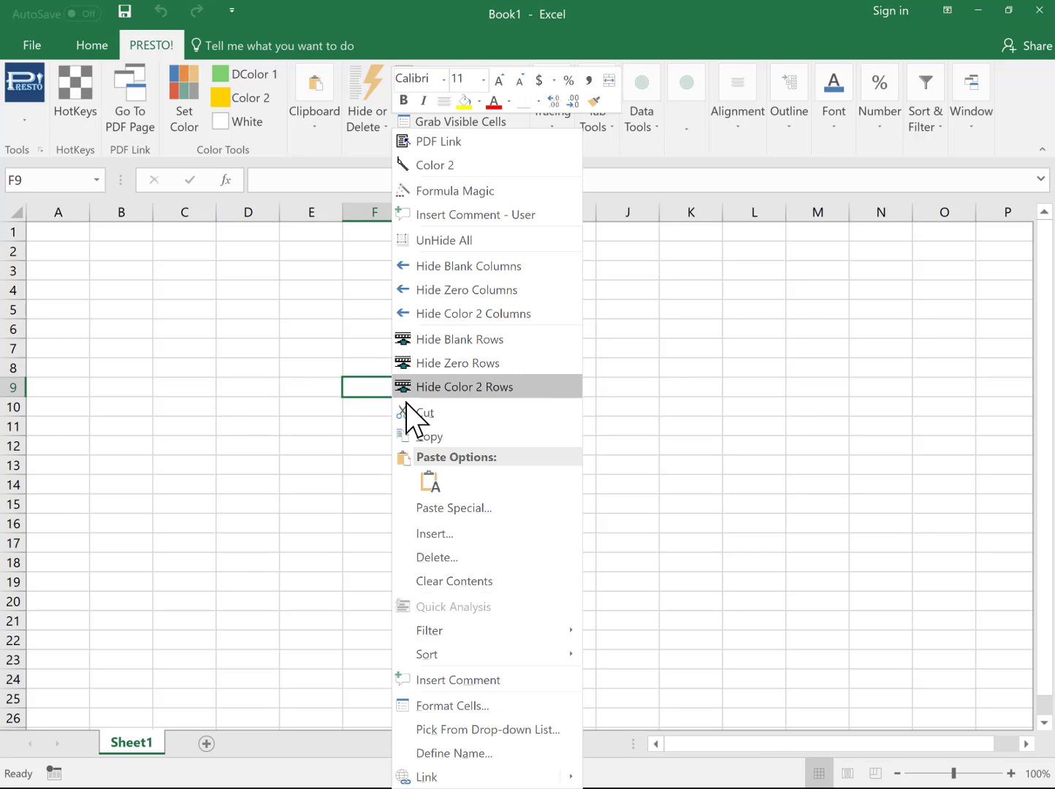
pyautogui.click(227, 484)
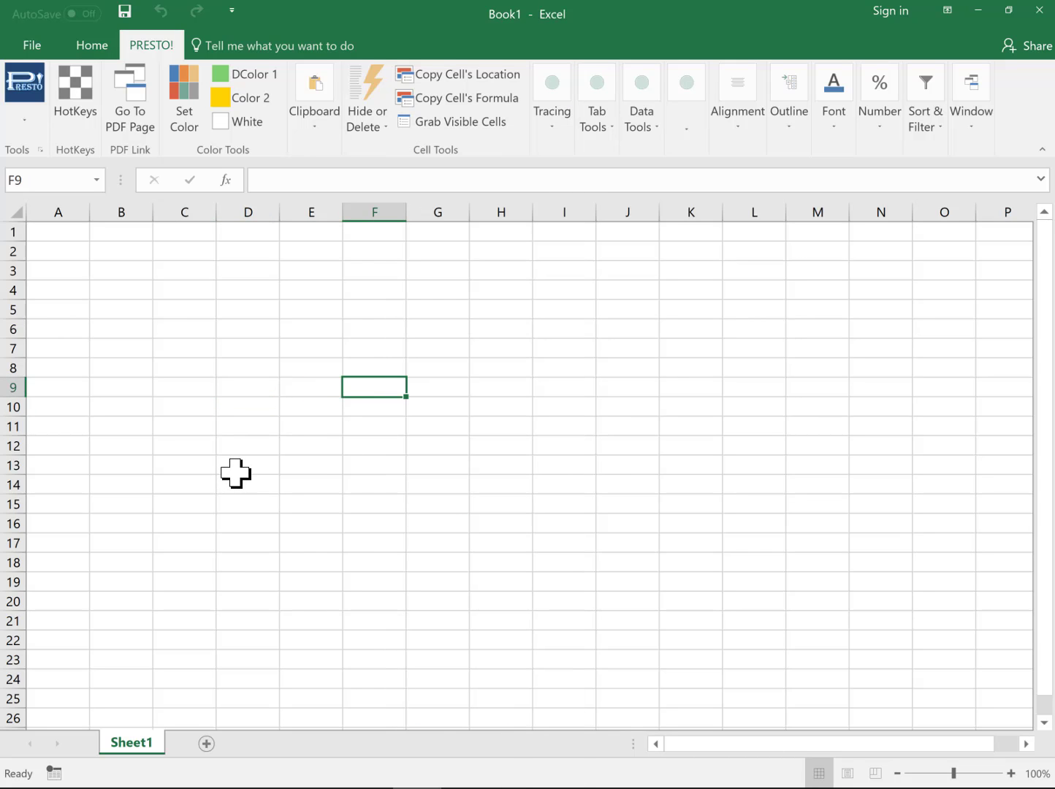